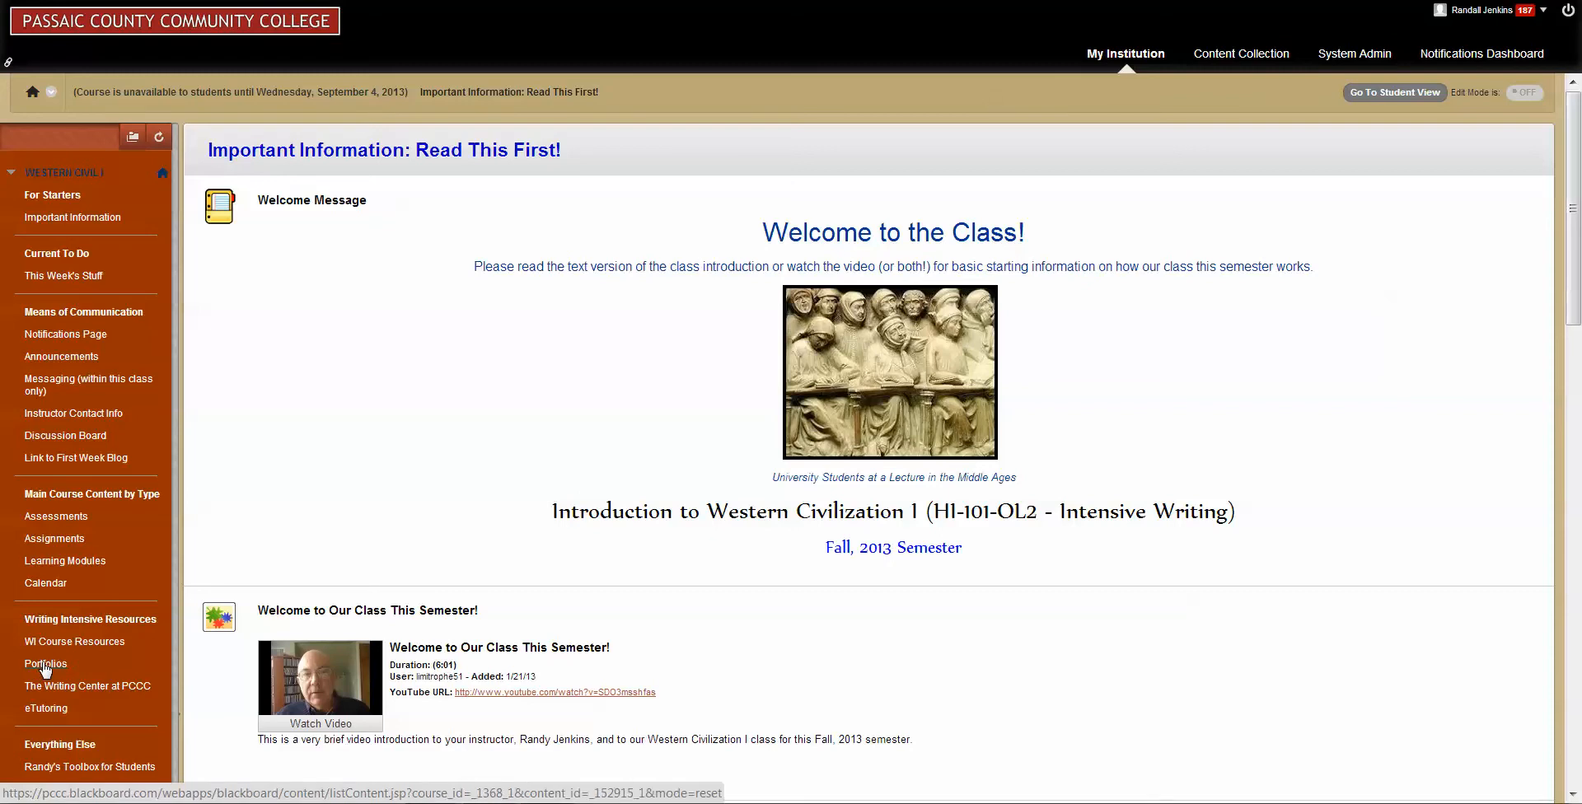
Go to My Portfolios through the course's Portfolios page and start a new personal portfolio.
click(45, 668)
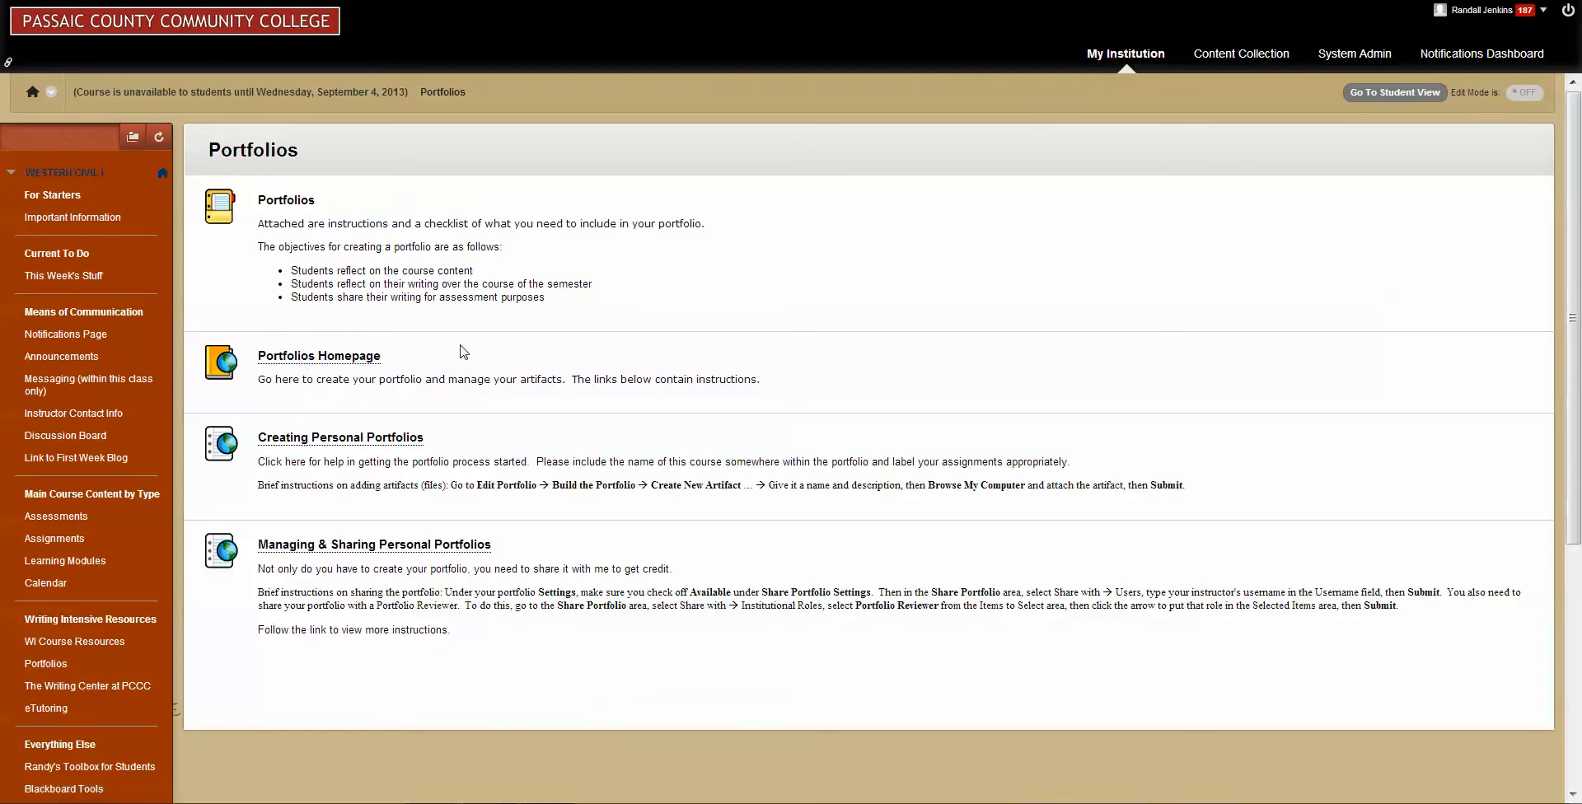
click(304, 360)
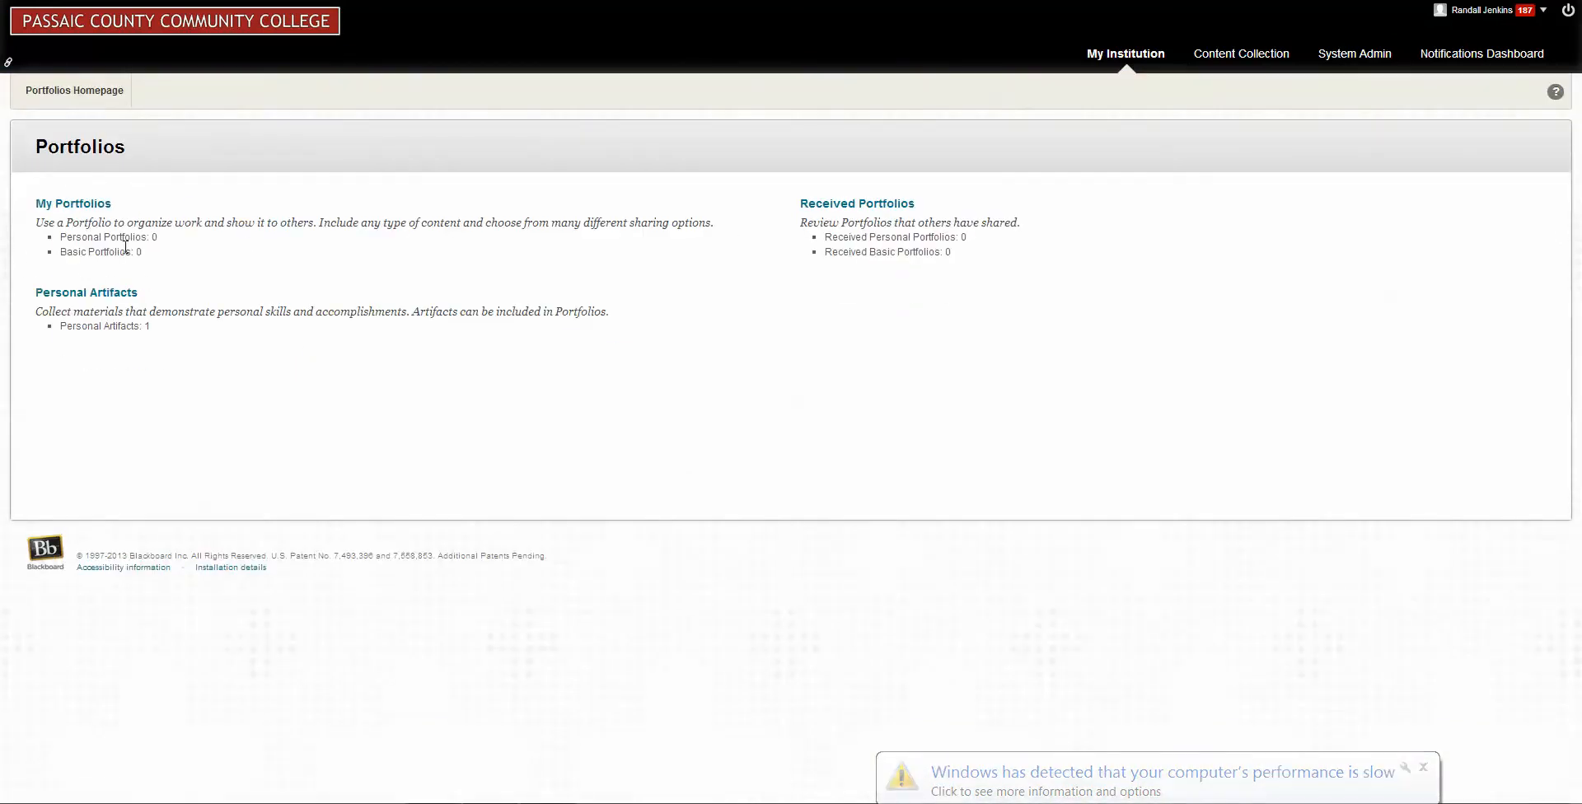
click(73, 204)
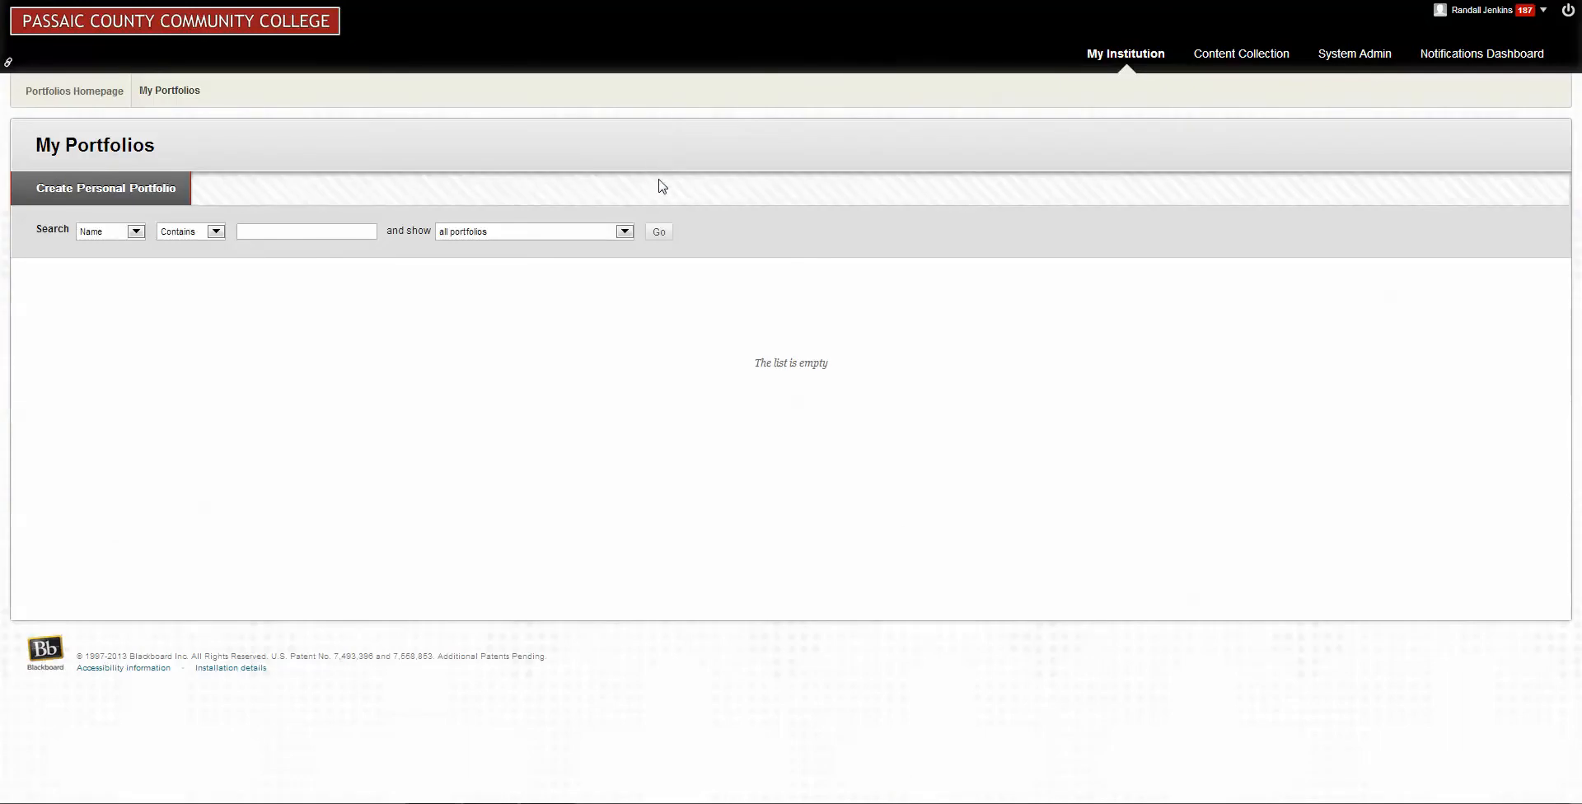
click(142, 195)
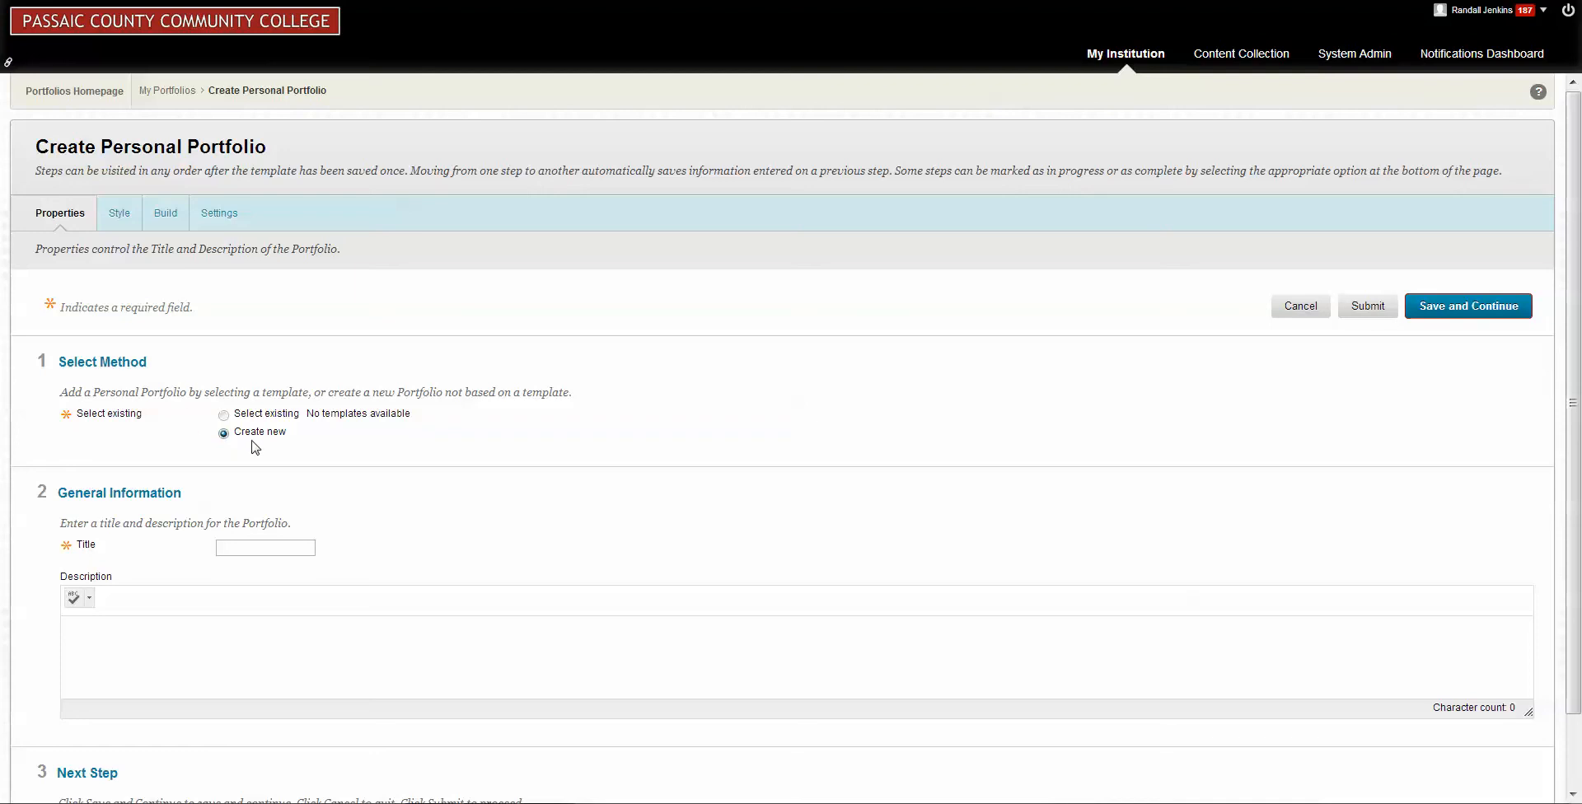
Title the new portfolio with the owner's name plus "Portfolio", add a description beginning "This is my", and save the properties.
click(255, 550)
text(Rand)
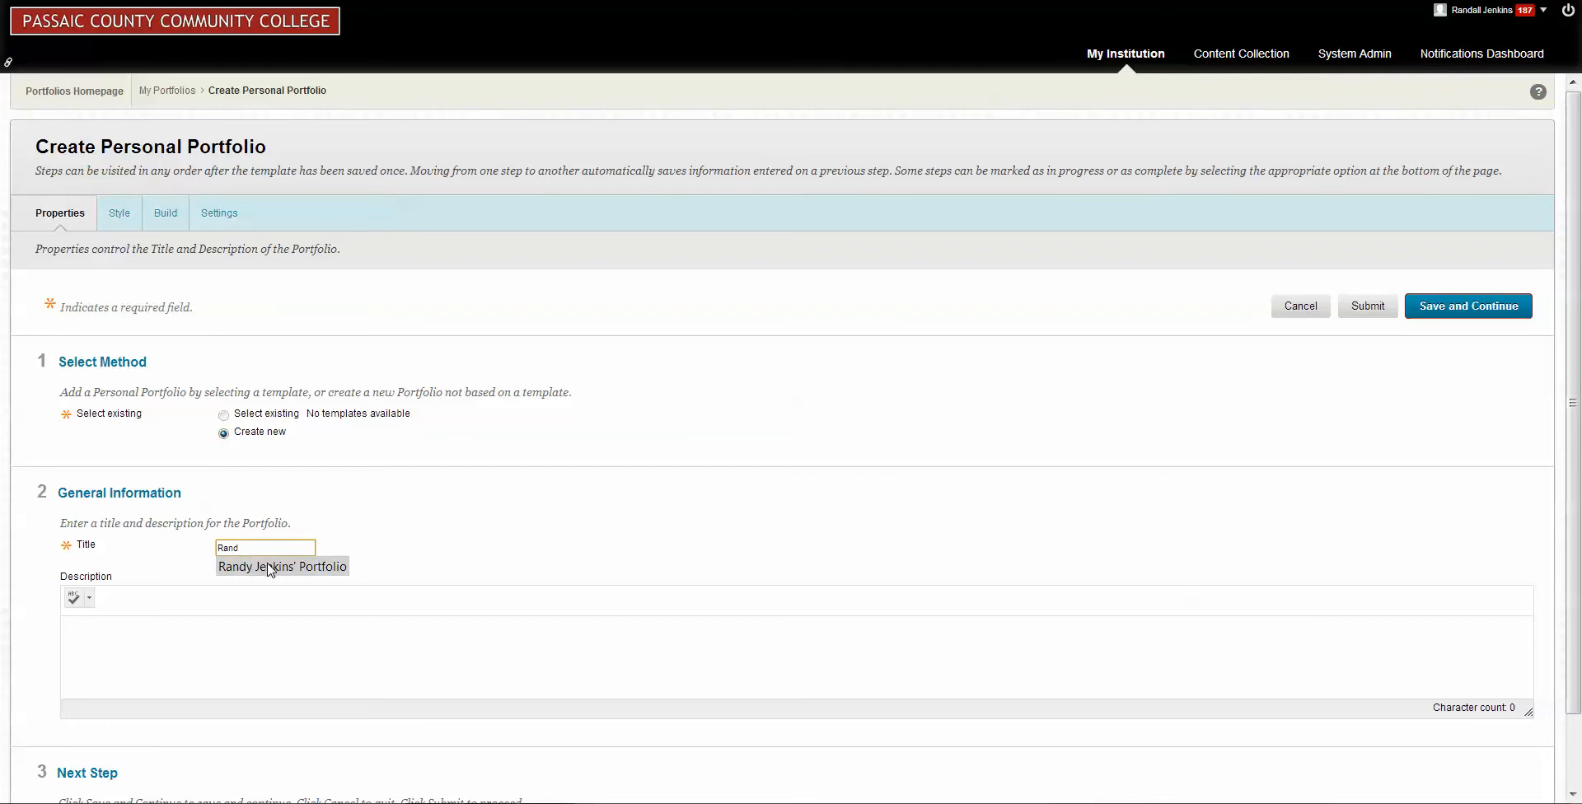
click(268, 566)
click(107, 642)
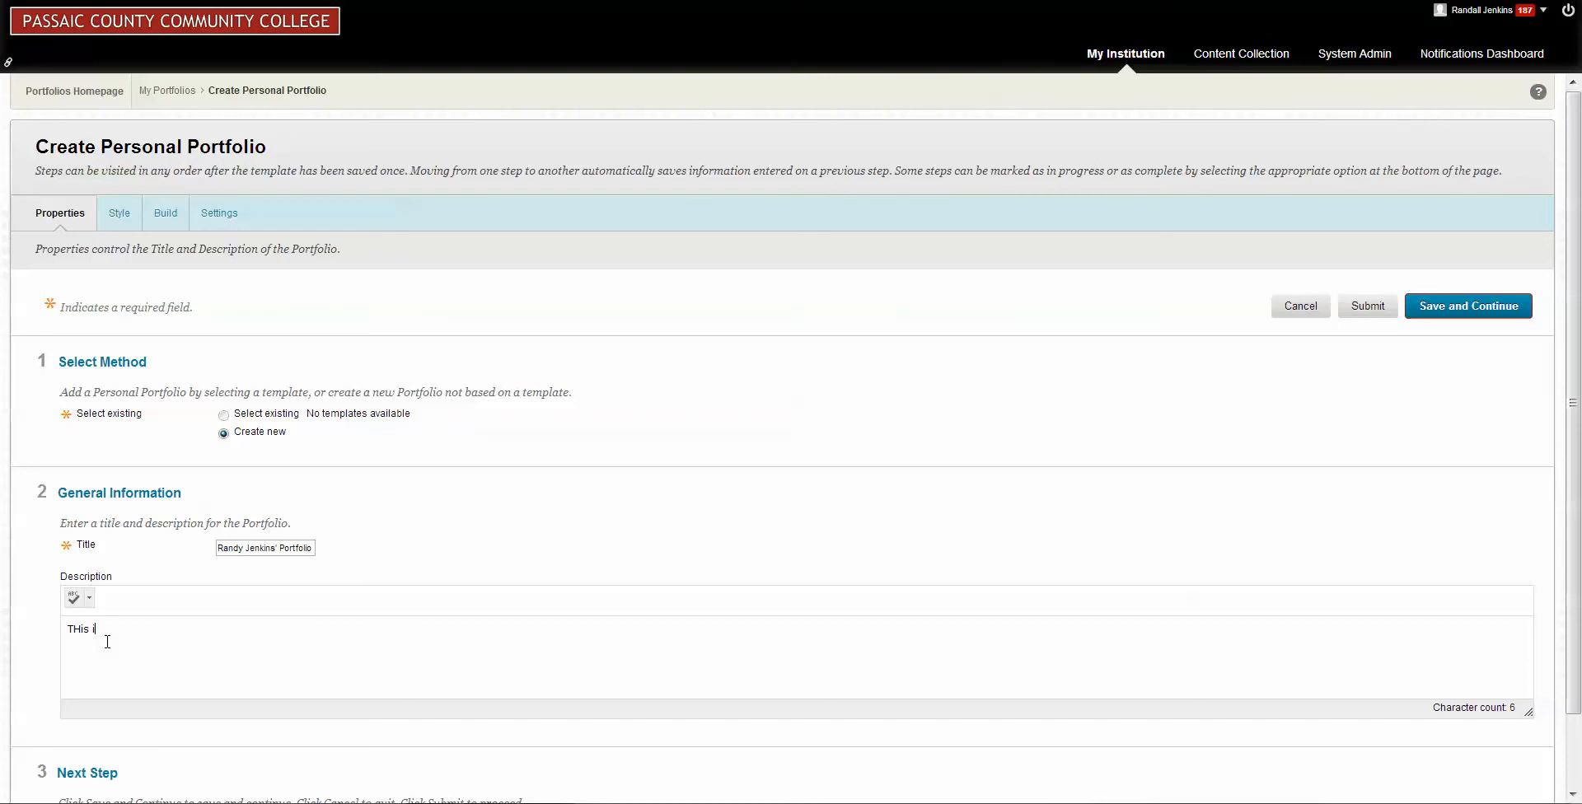
text(THis is my portfolio.)
scroll(1404, 434, down, 1)
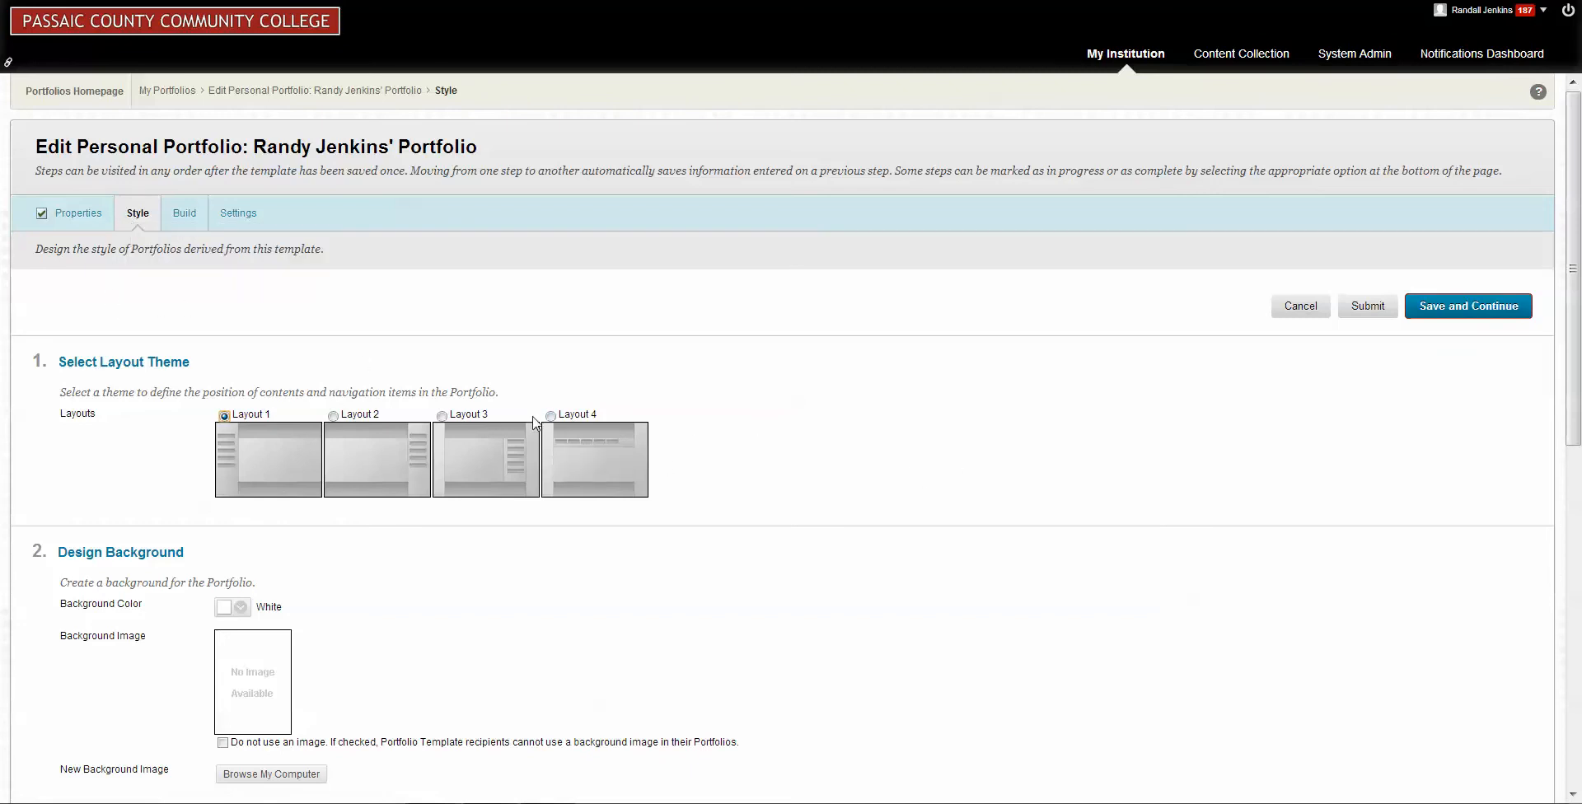
Style the portfolio with Layout 3 and a default font size of 16, and save the style settings.
click(442, 419)
scroll(855, 419, down, 2)
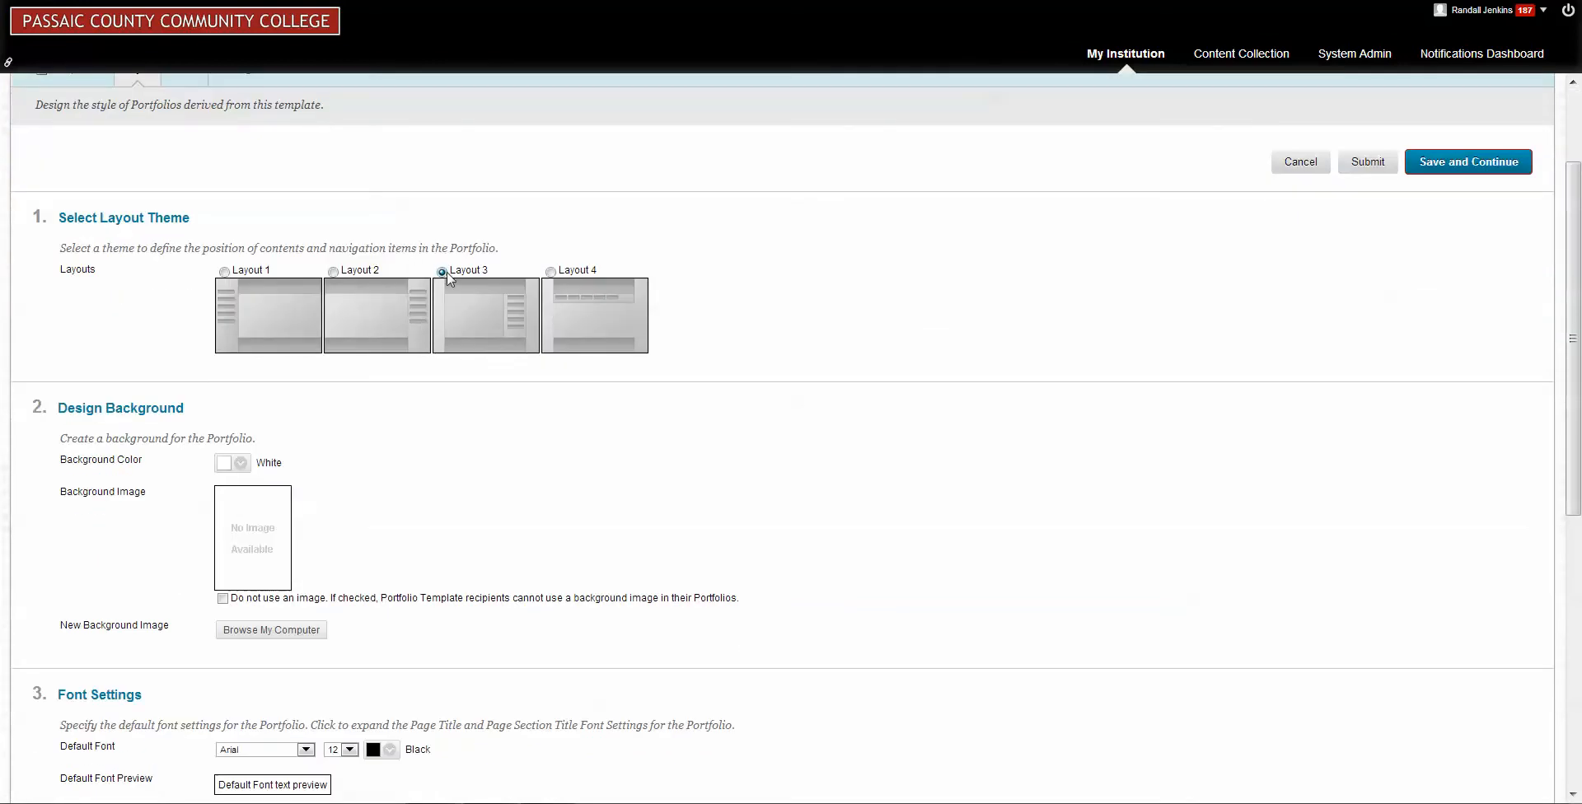
scroll(782, 352, down, 2)
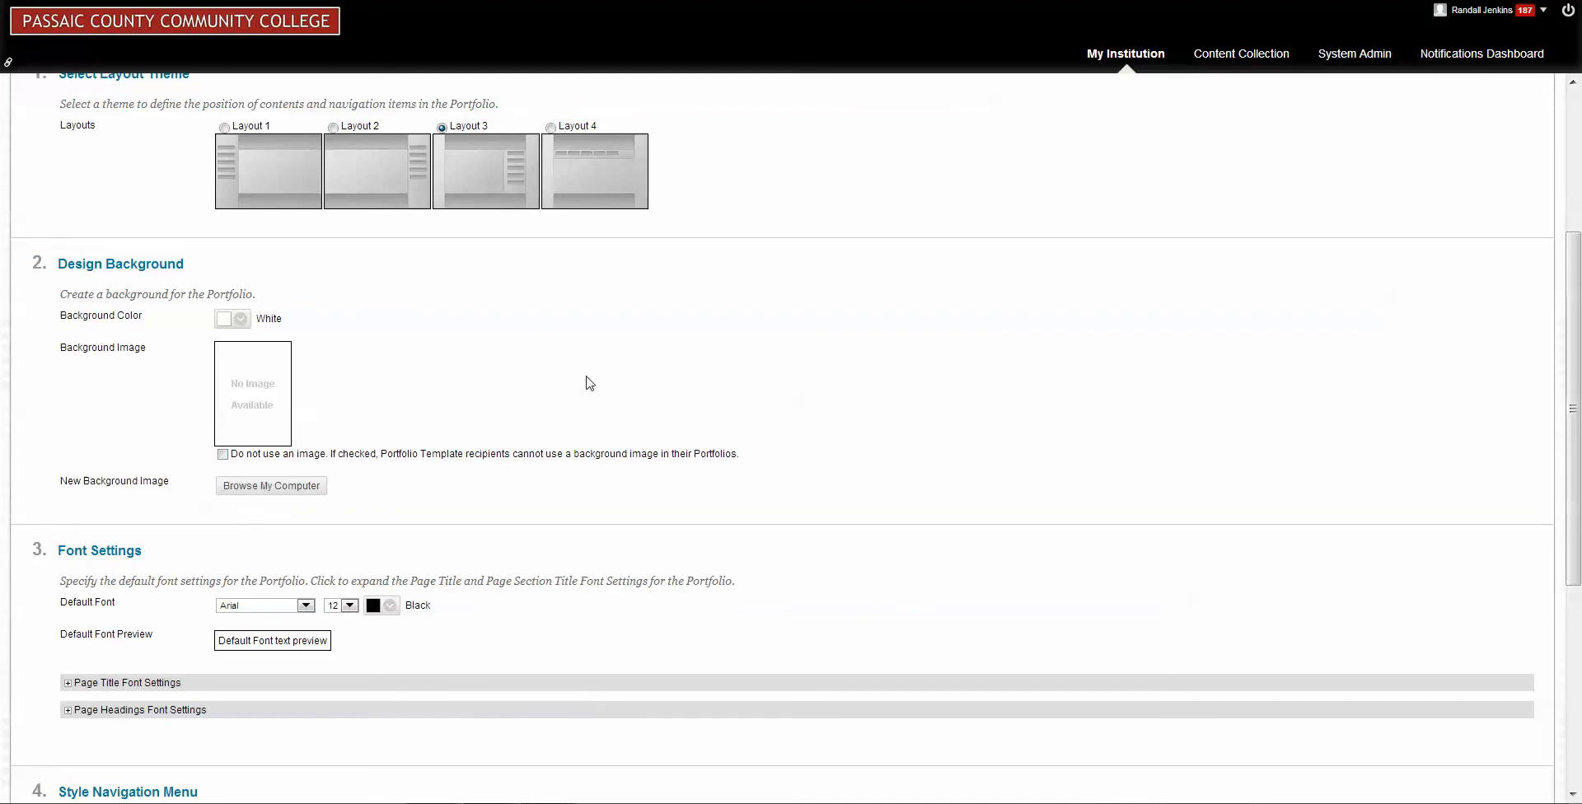
scroll(595, 384, down, 1)
scroll(594, 386, down, 2)
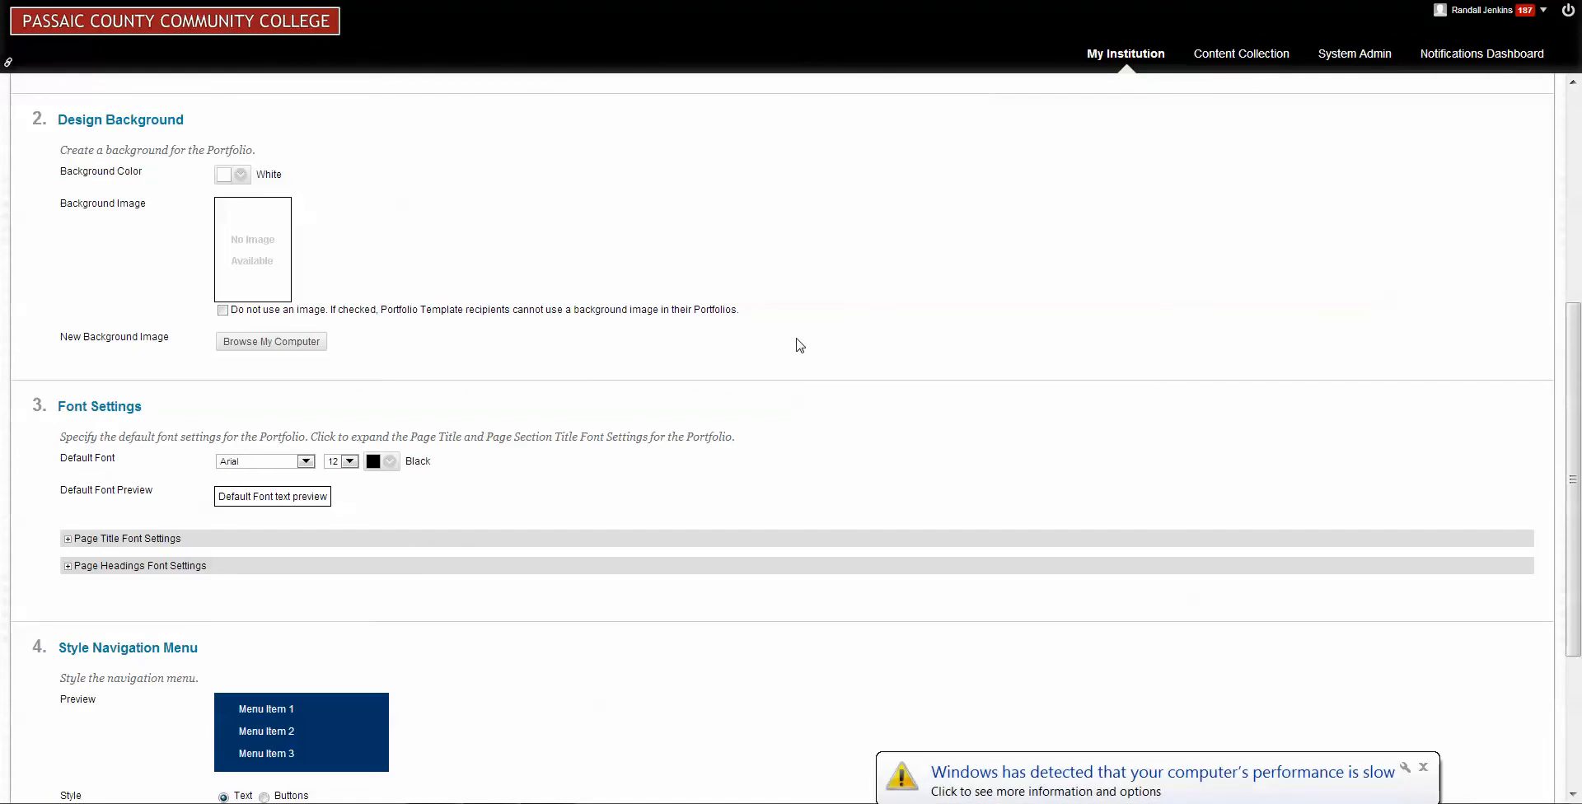
click(351, 462)
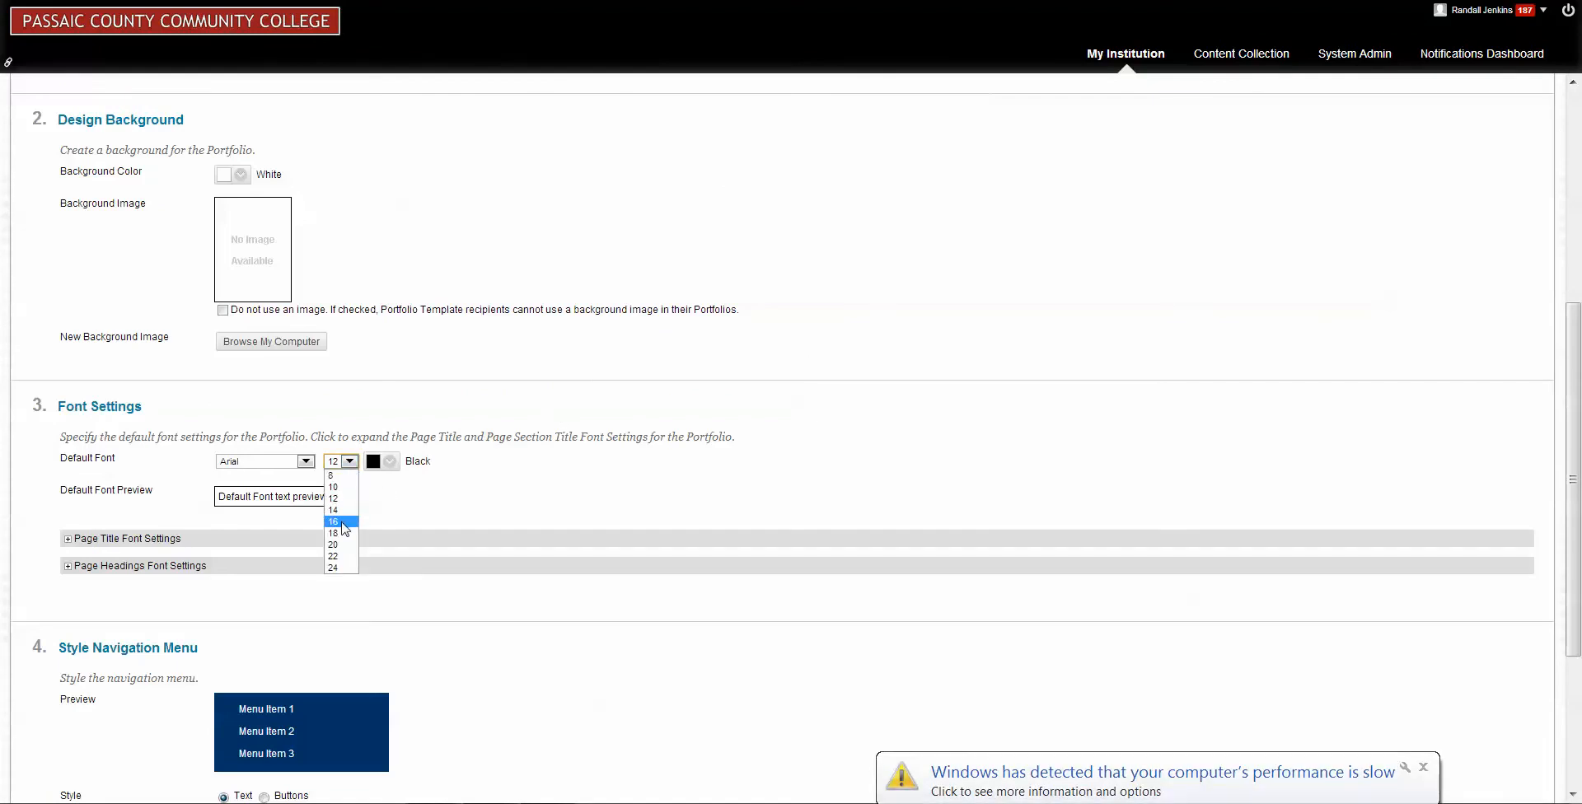
click(342, 523)
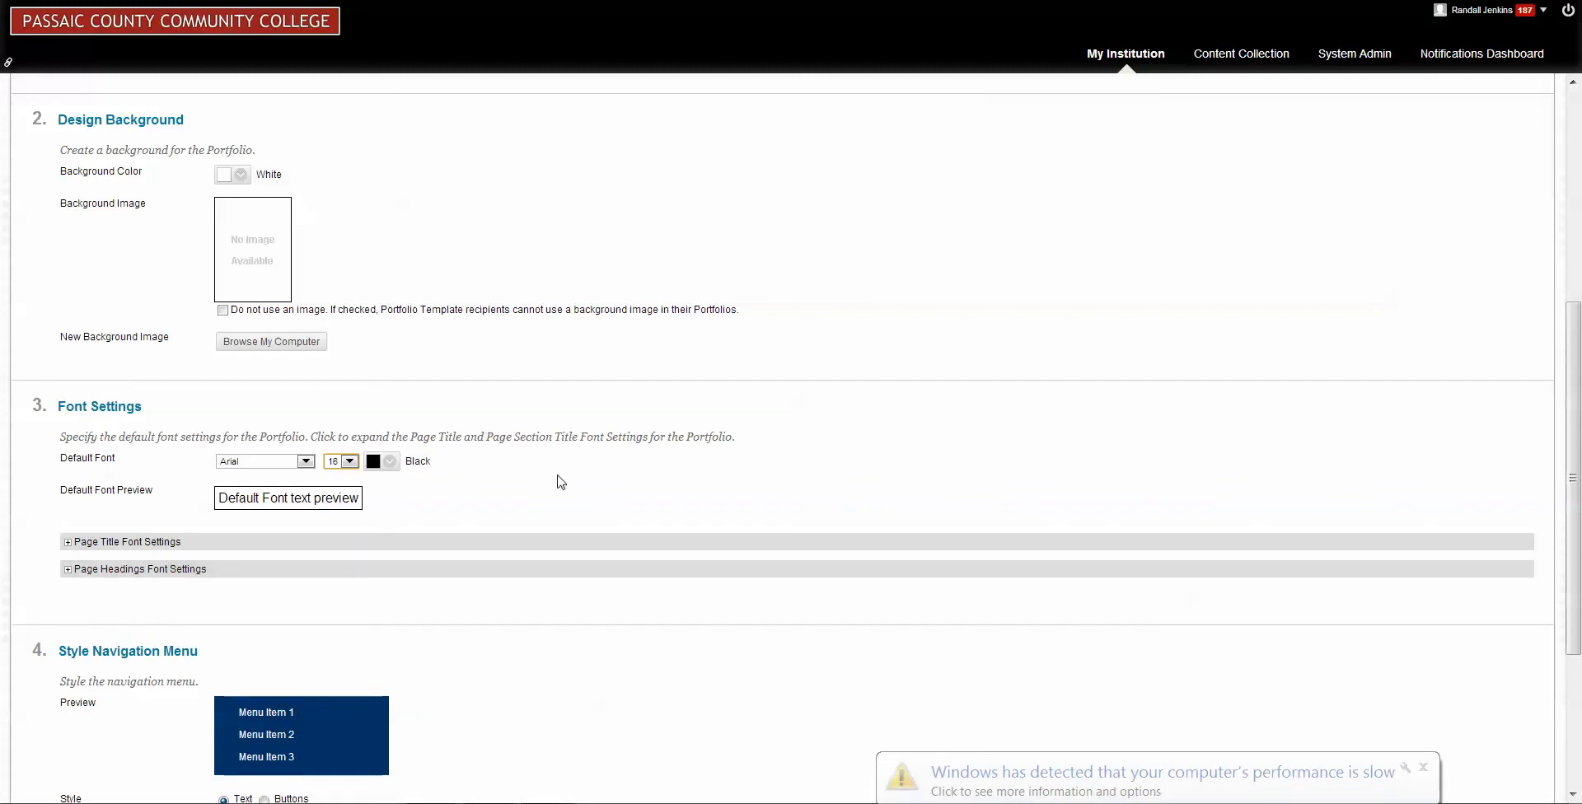
scroll(838, 354, down, 4)
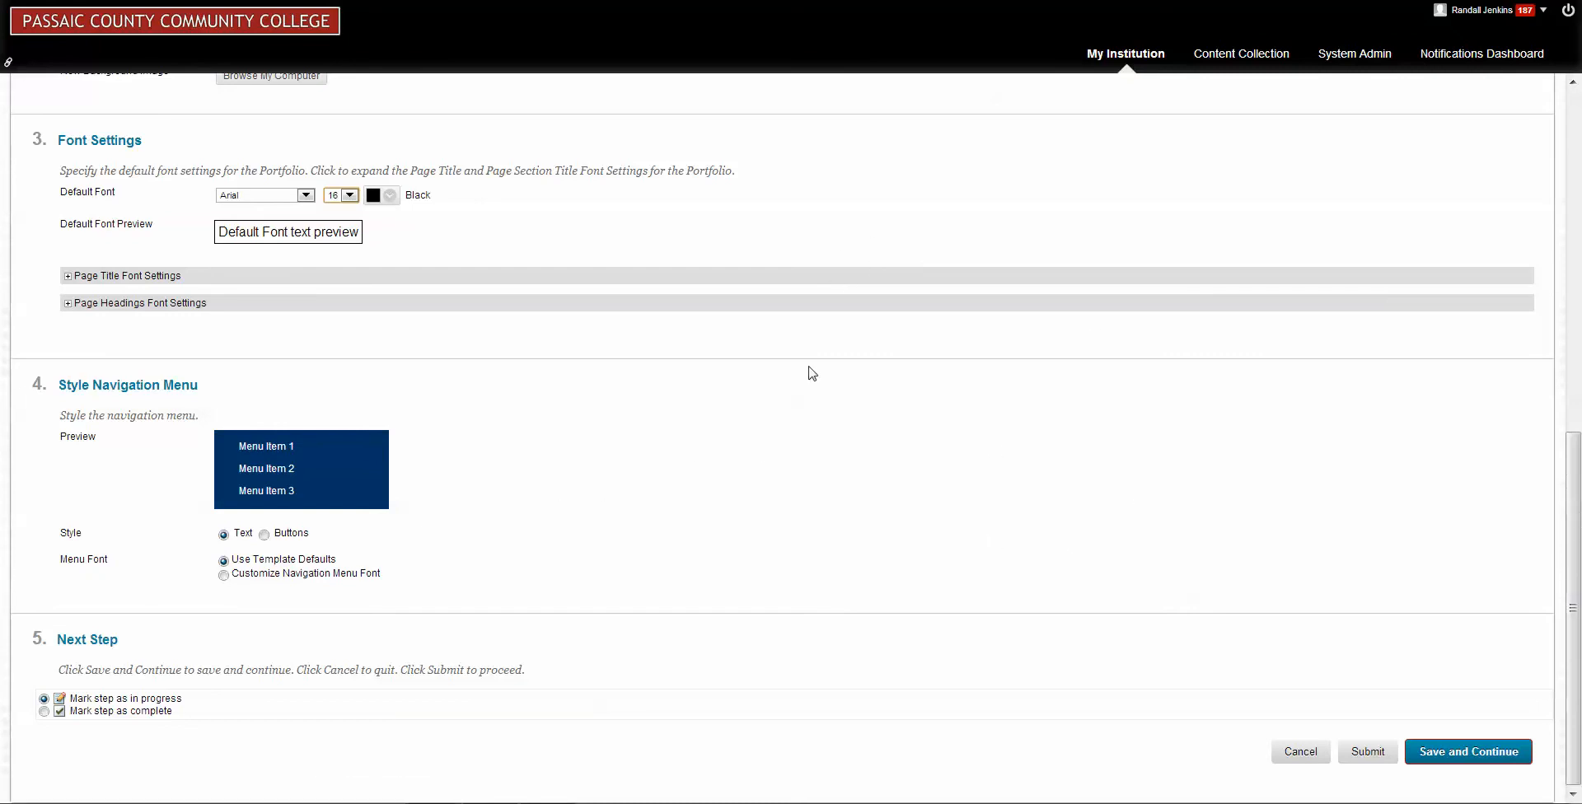
click(1469, 751)
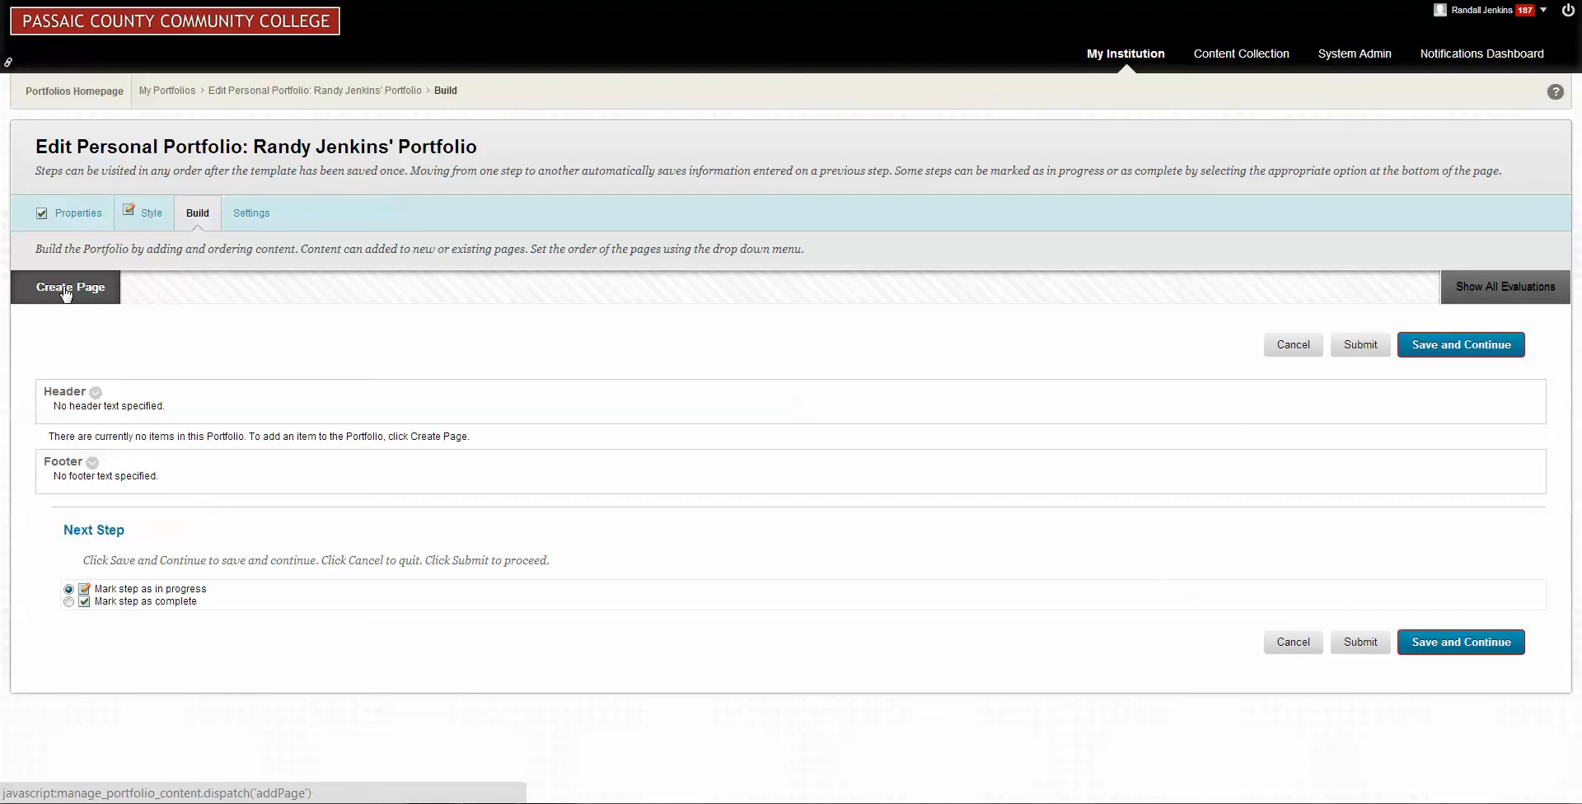
Create a portfolio page with "This is the first page" as both its title and description.
click(67, 290)
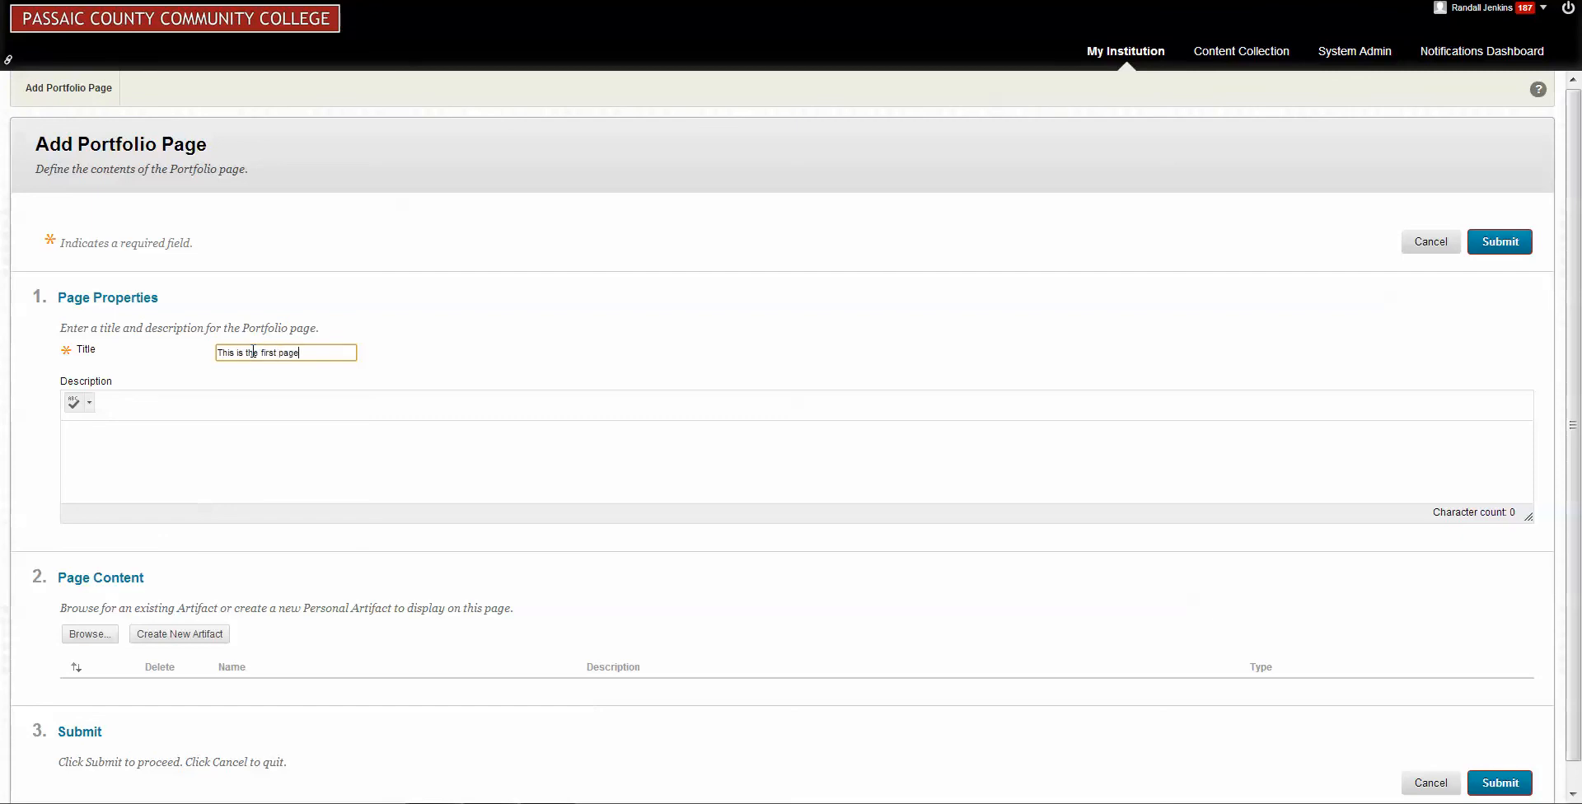
click(82, 455)
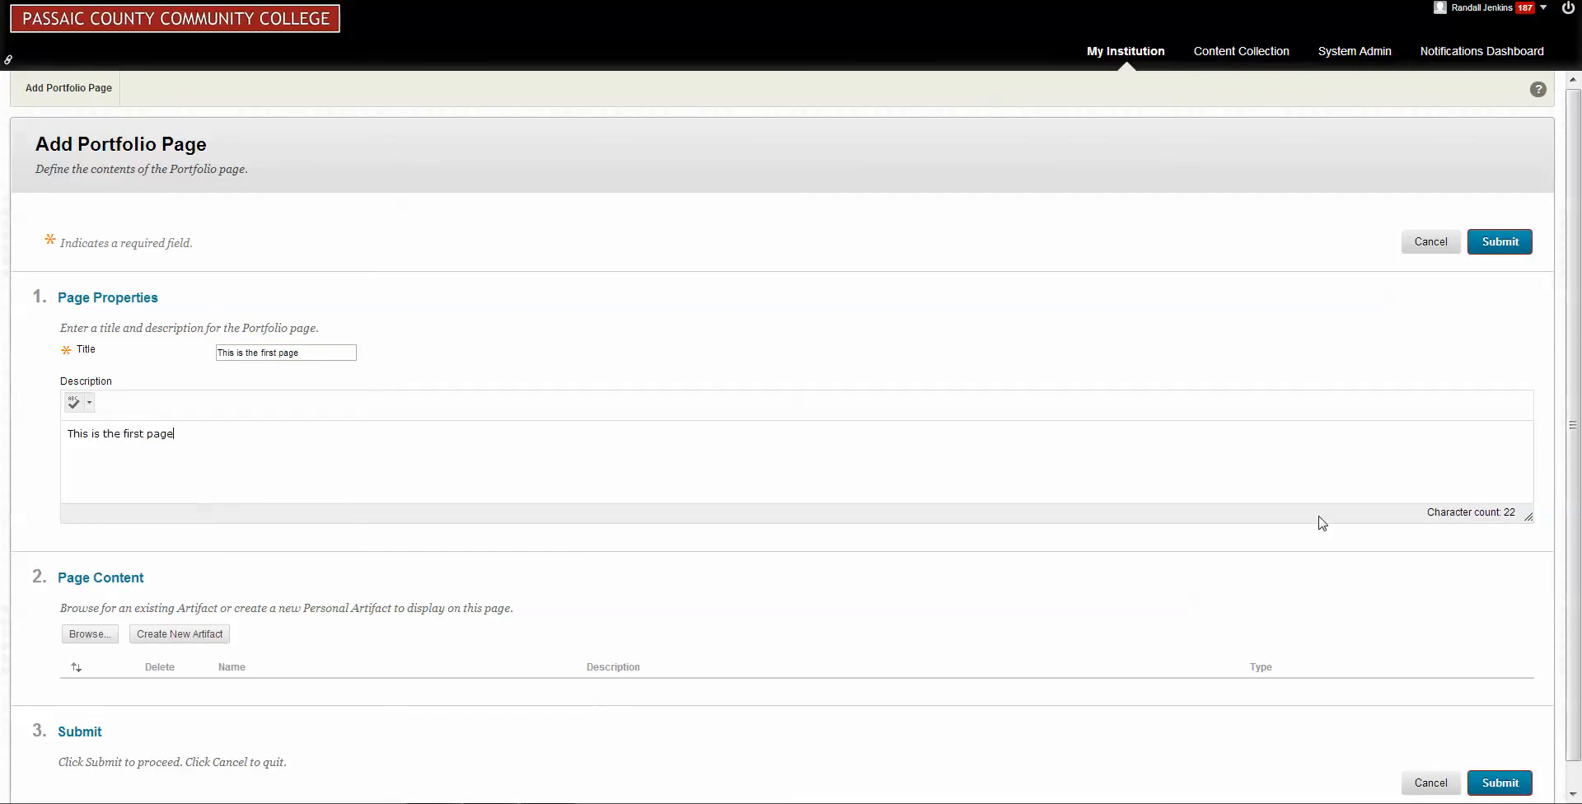
drag(1575, 397, 1575, 455)
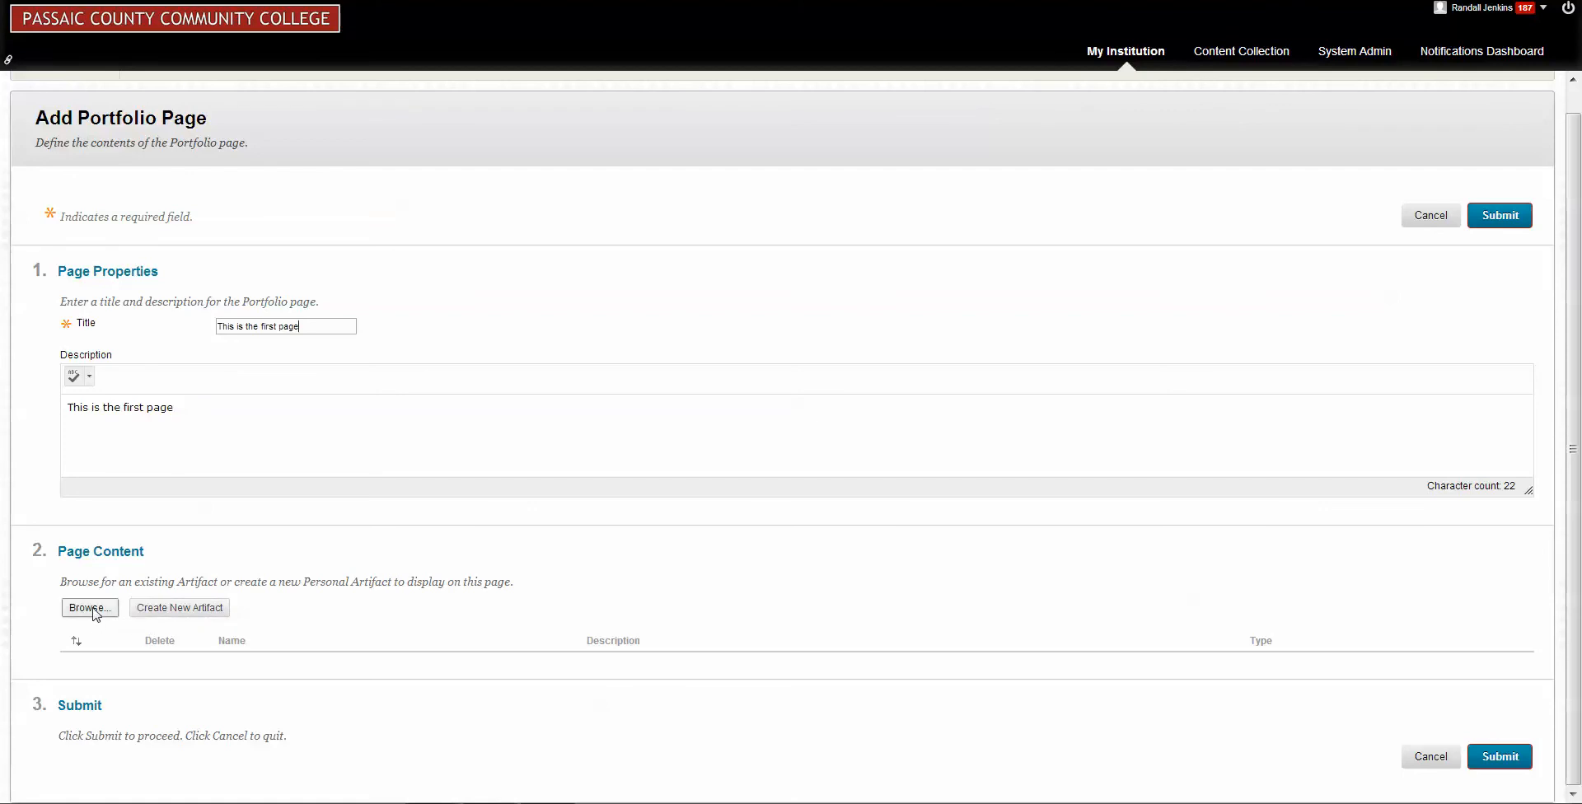
Find existing artifacts by Description with the Starts with criterion, add First Artifact to the page, and submit the page.
click(90, 609)
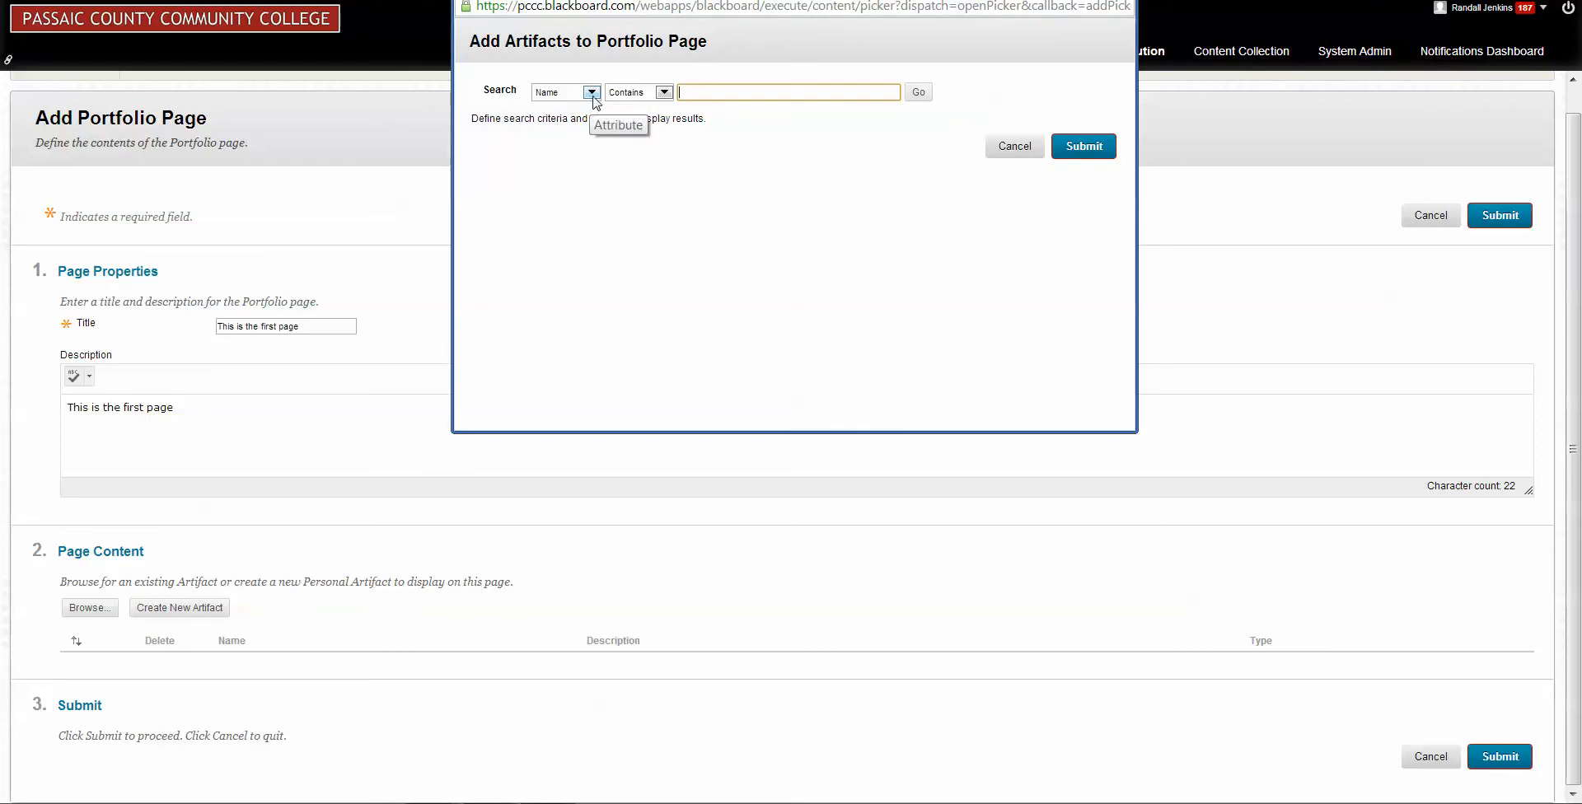
click(592, 92)
click(583, 121)
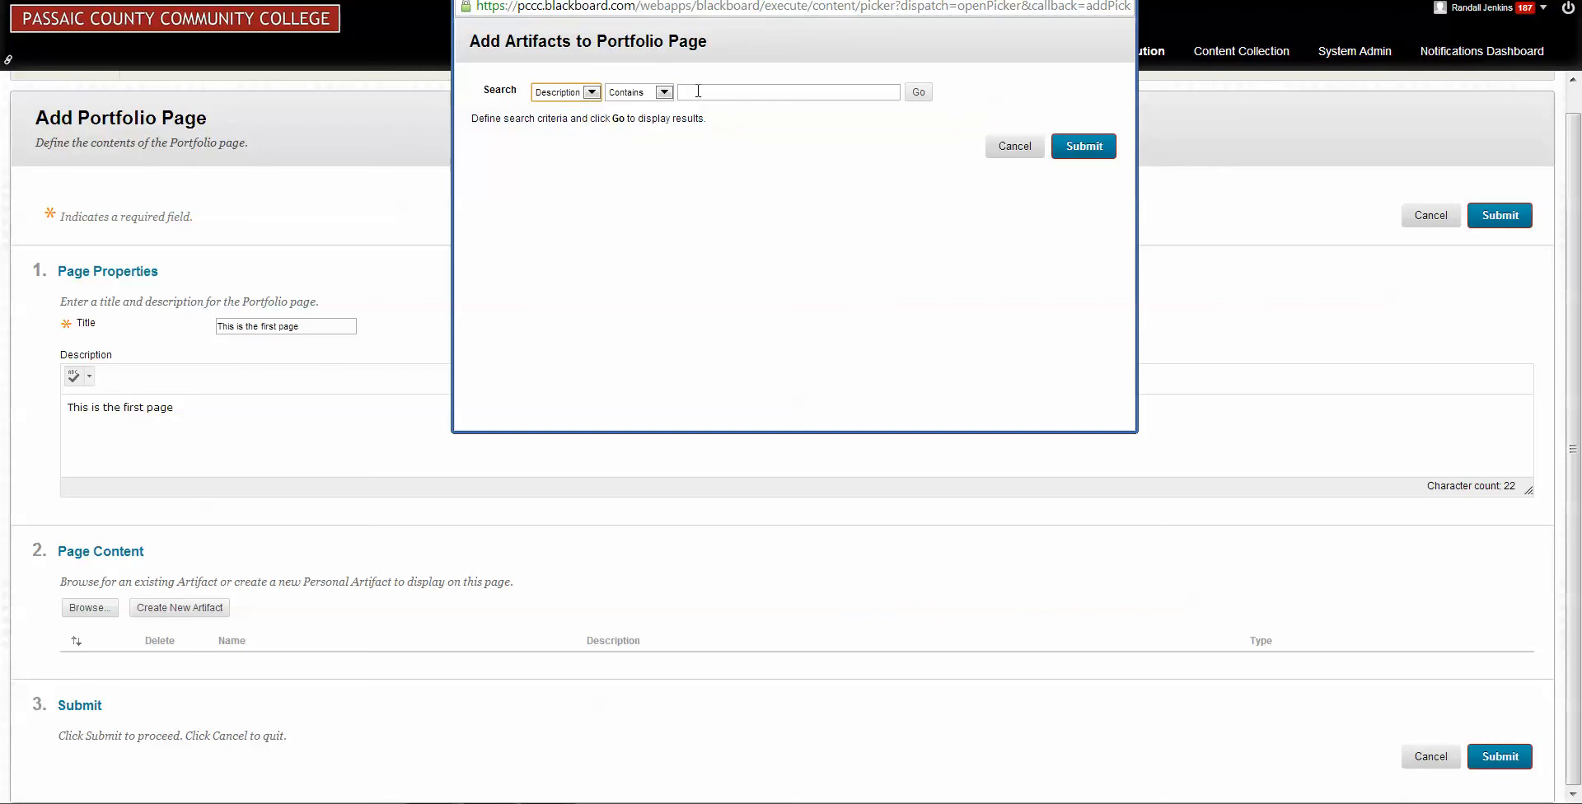
click(663, 92)
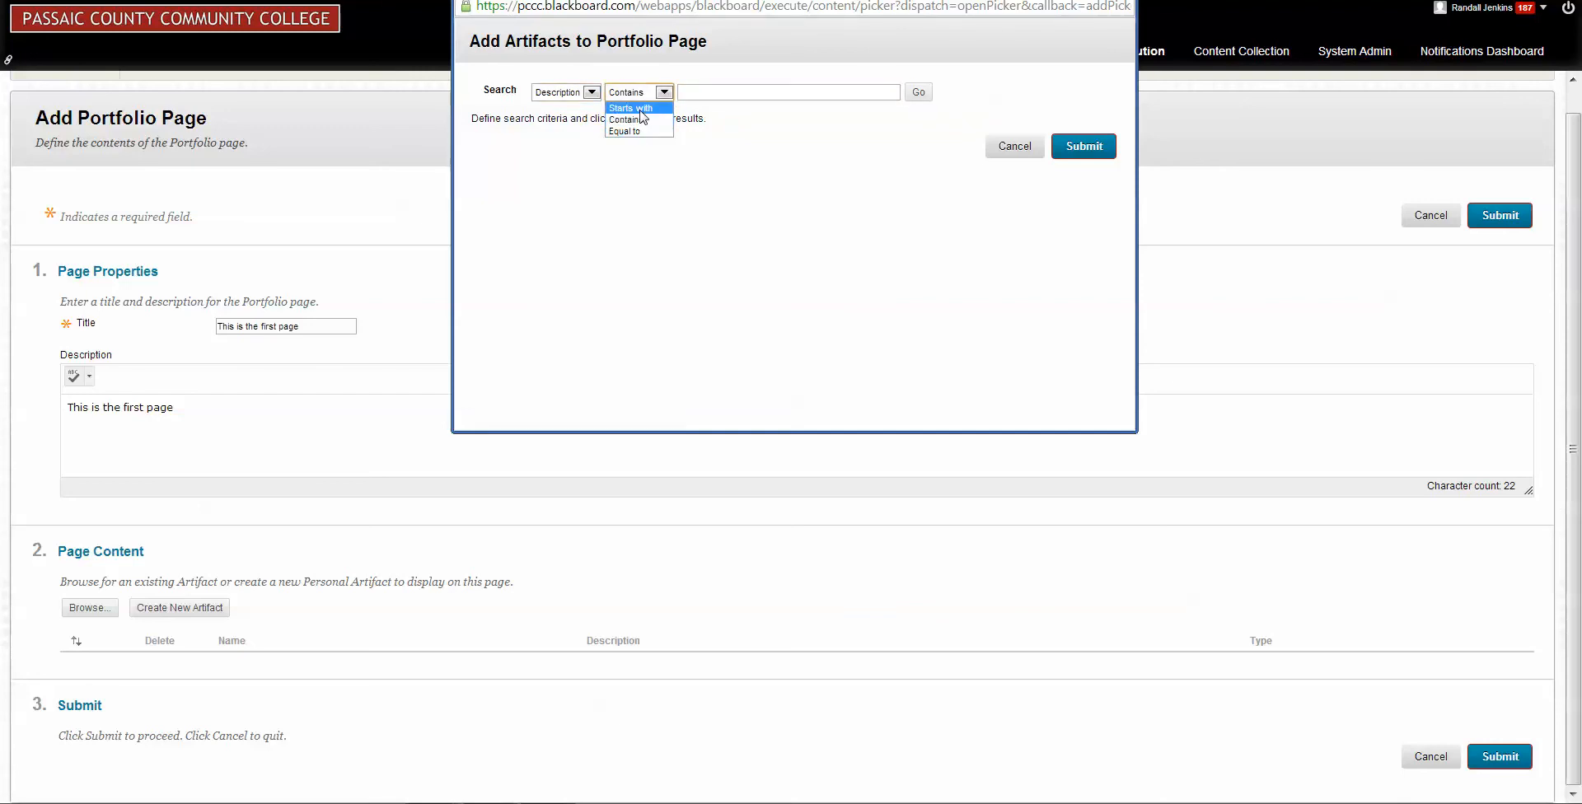
click(639, 108)
click(919, 92)
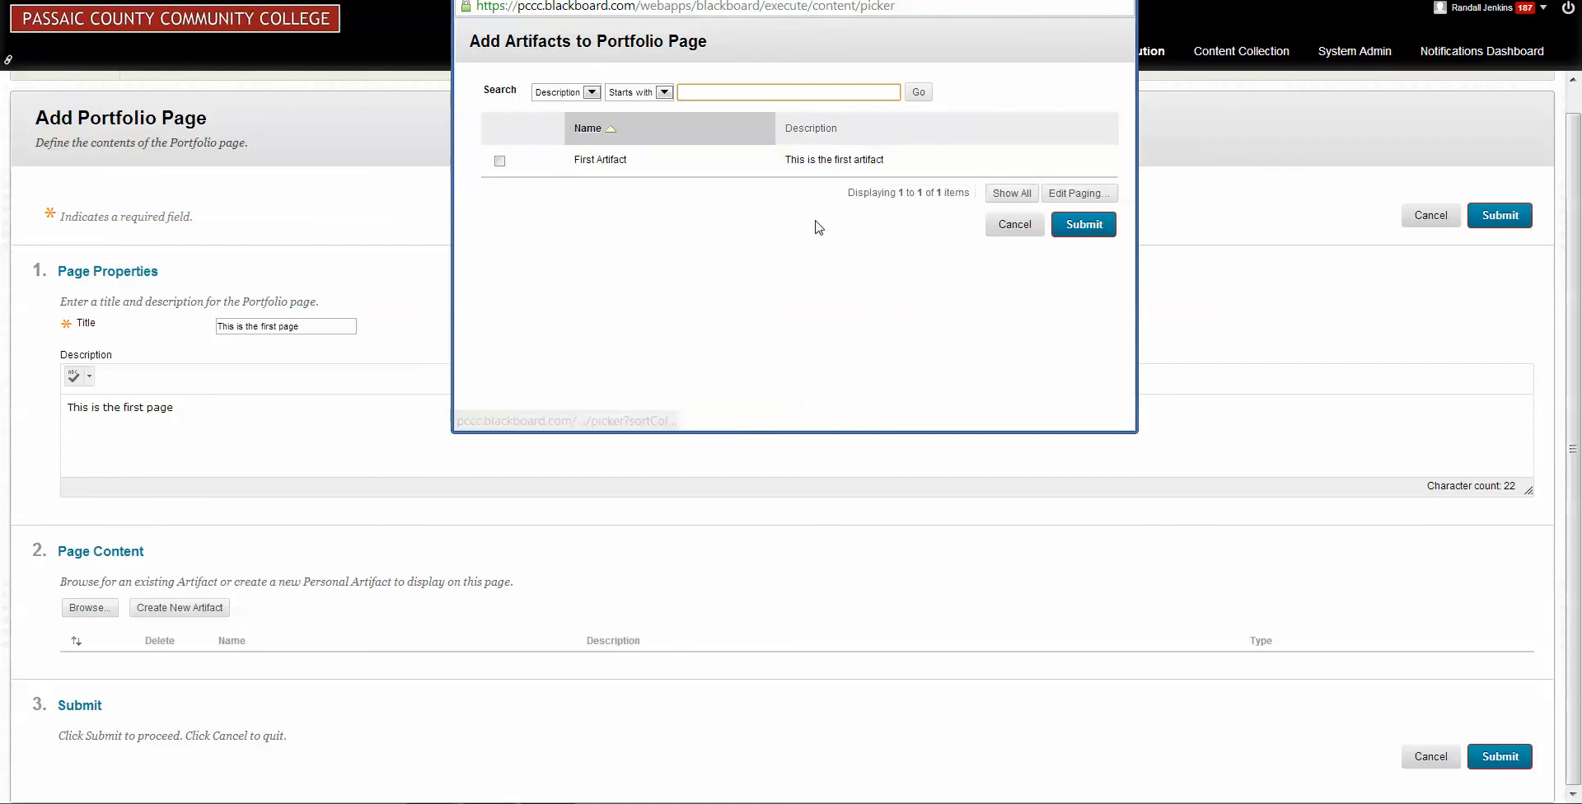
click(499, 160)
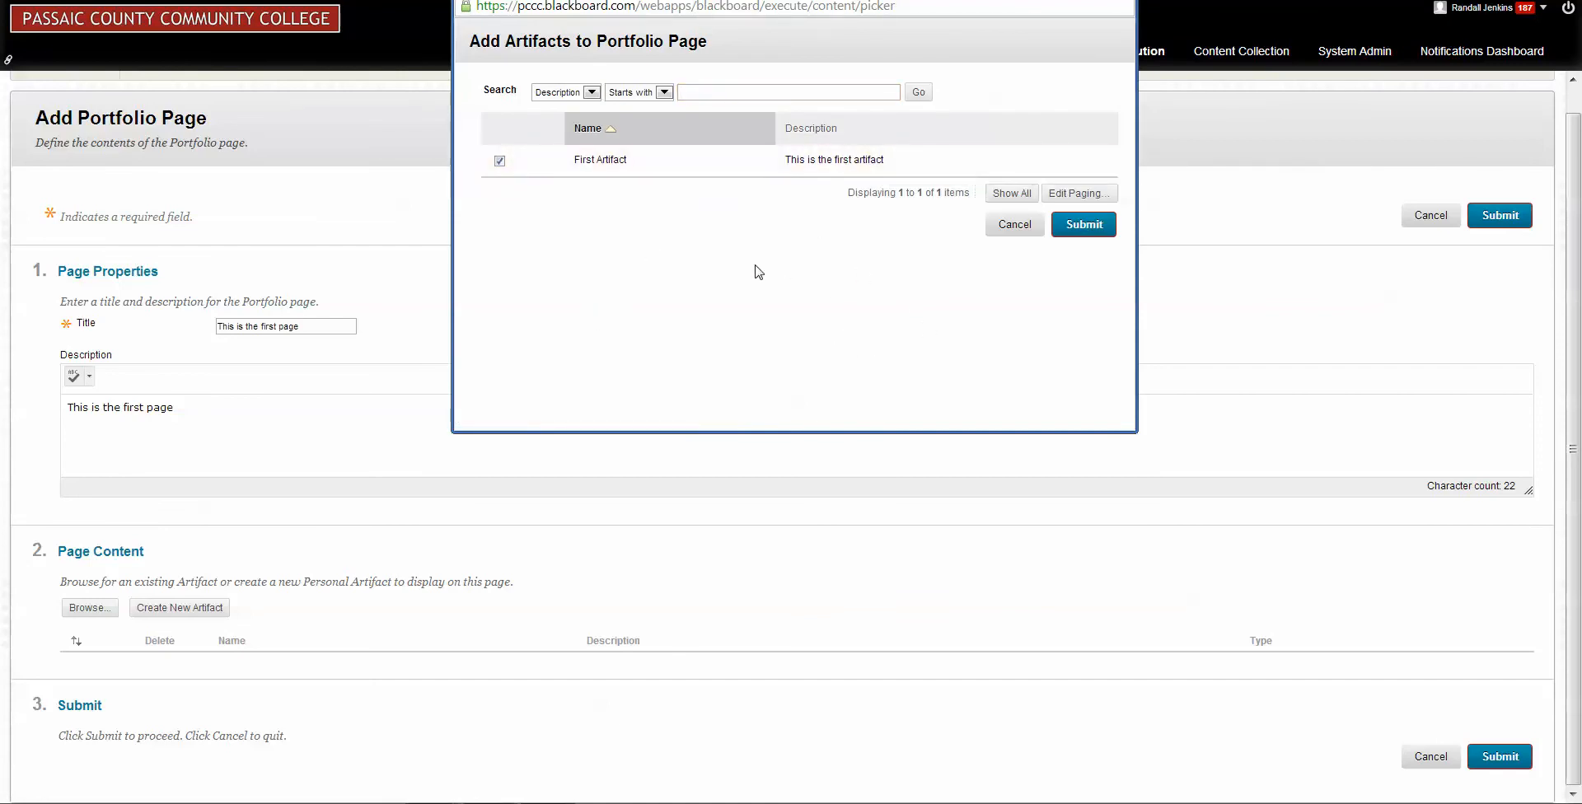
click(1084, 225)
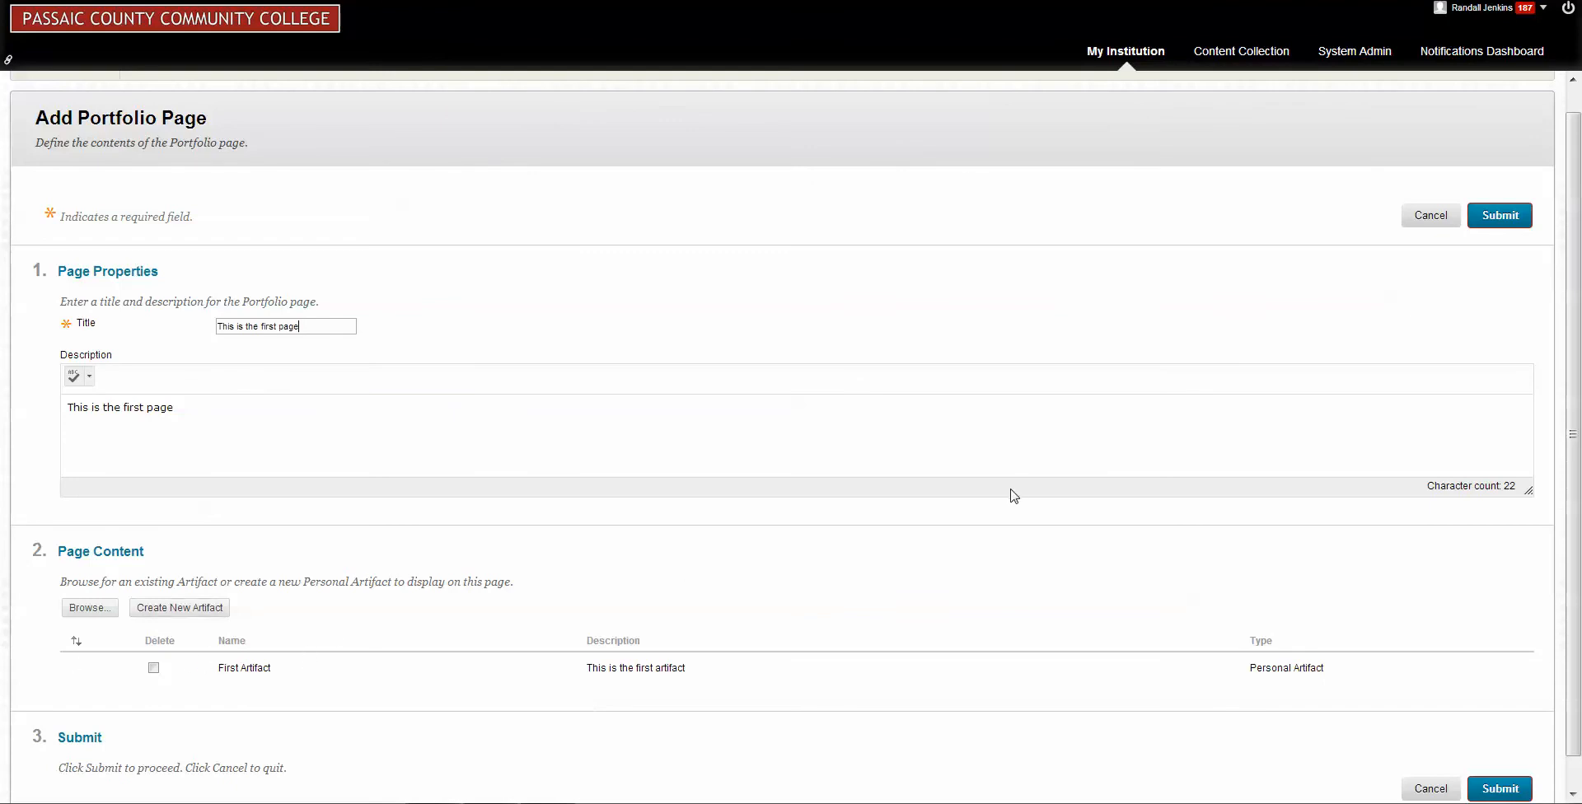
scroll(1070, 491, down, 1)
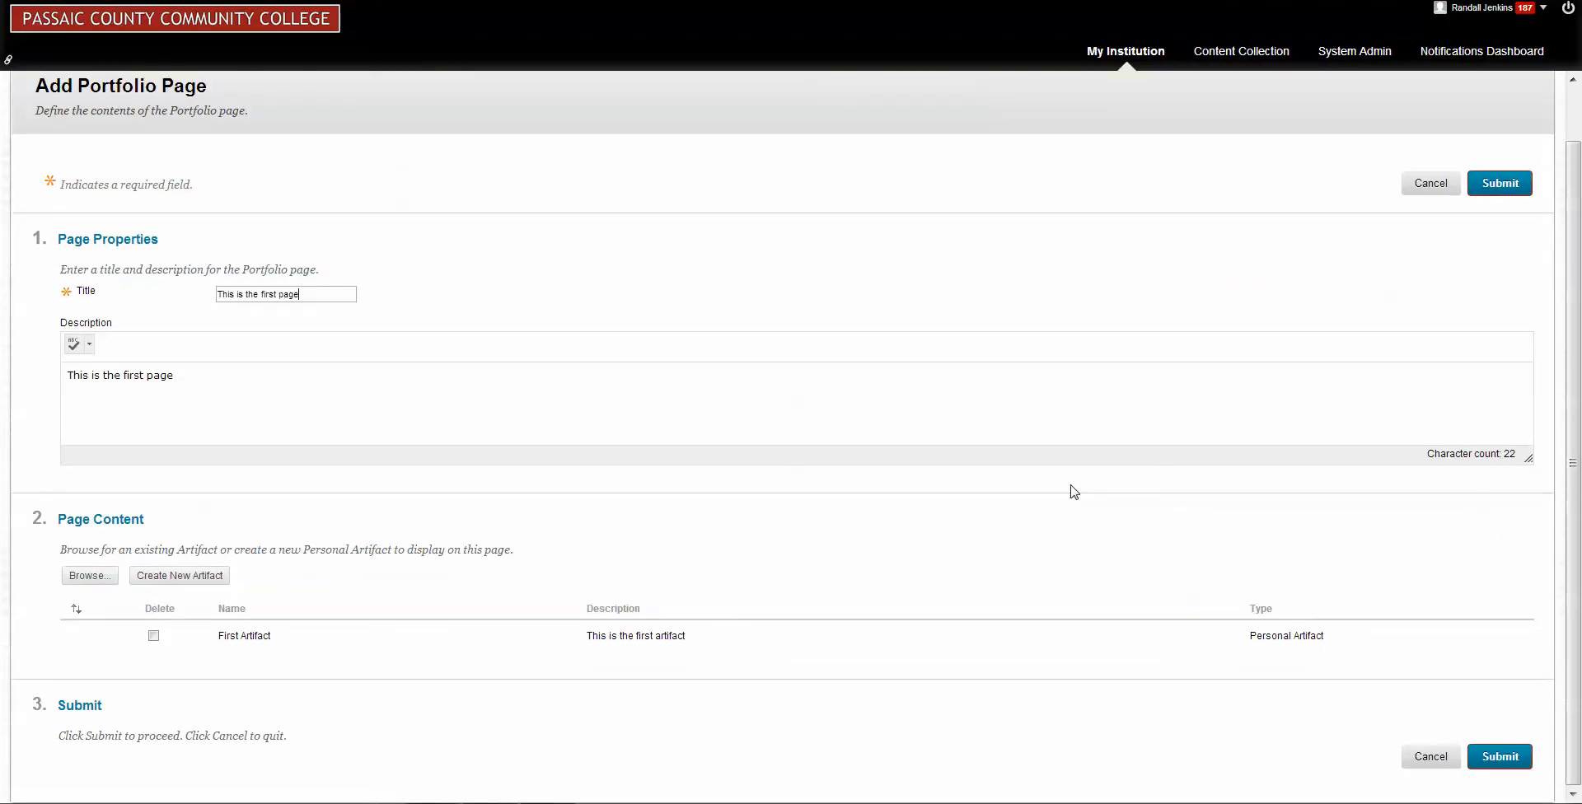
click(1500, 757)
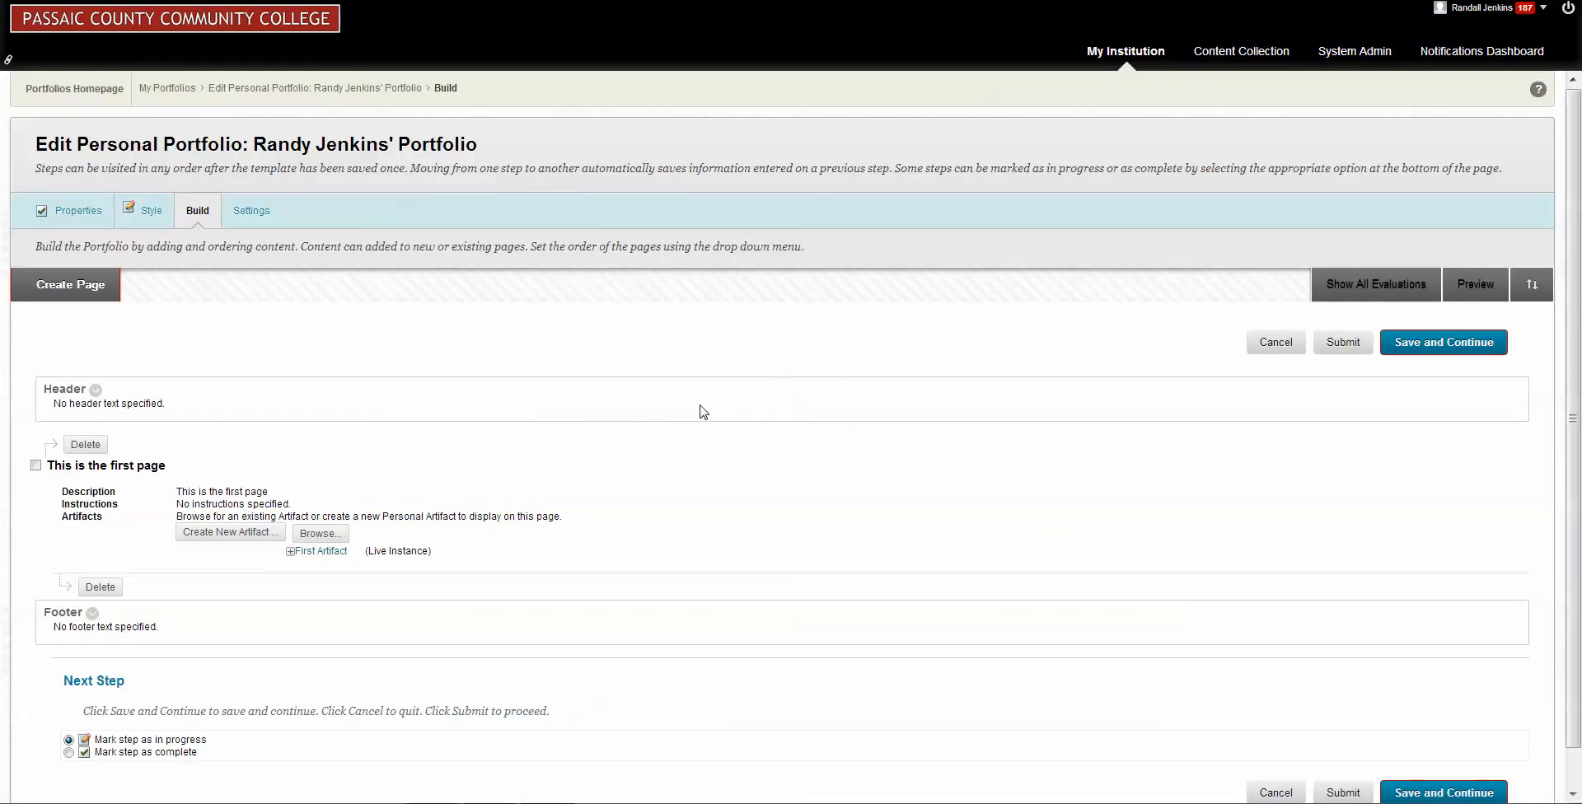
Add a centered portfolio header reading "This is the Header for my portfolio page" and submit it.
scroll(642, 397, down, 1)
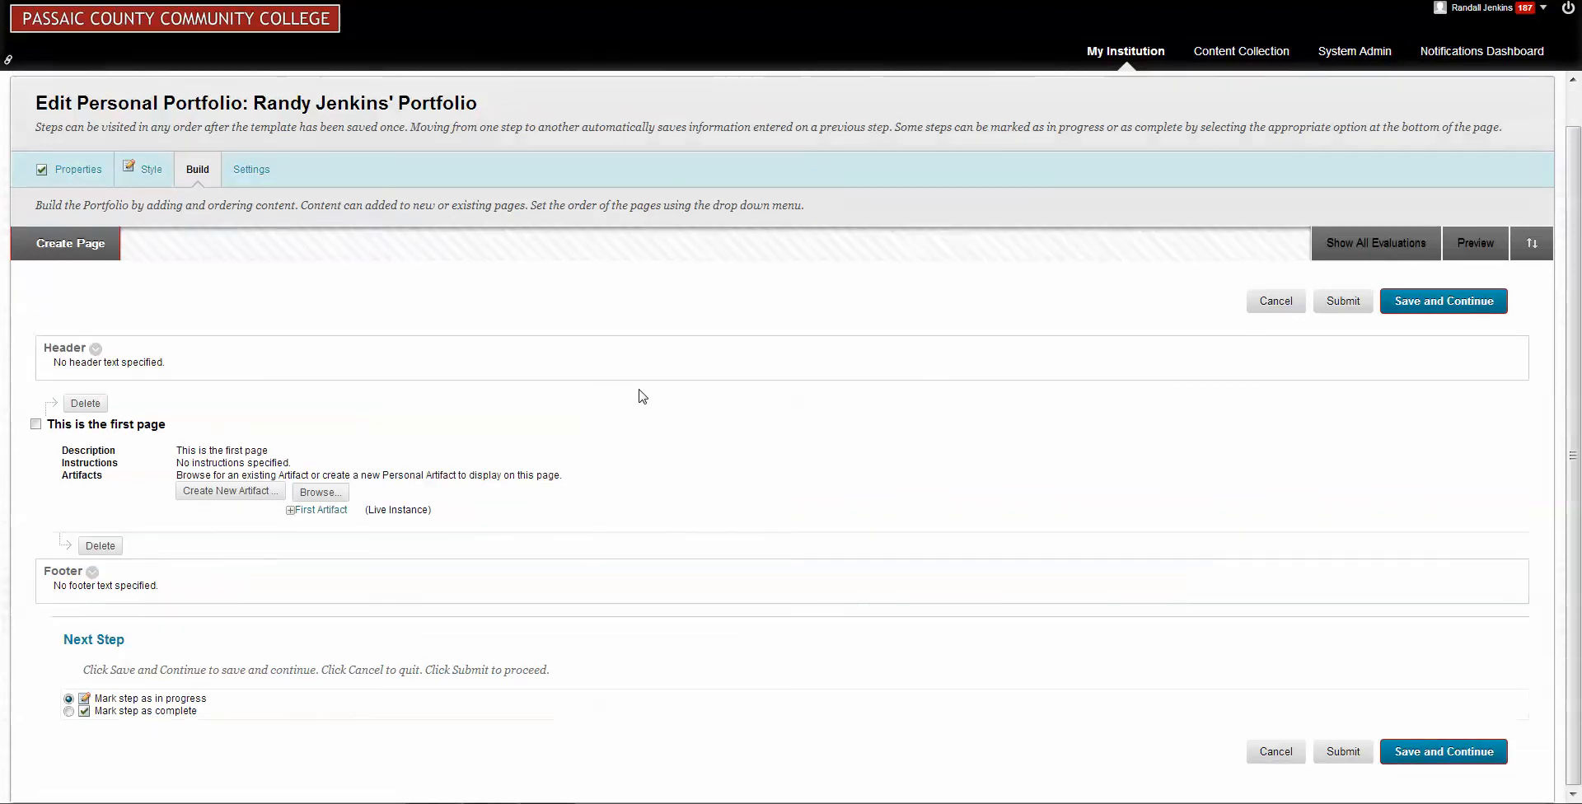
click(95, 350)
click(111, 384)
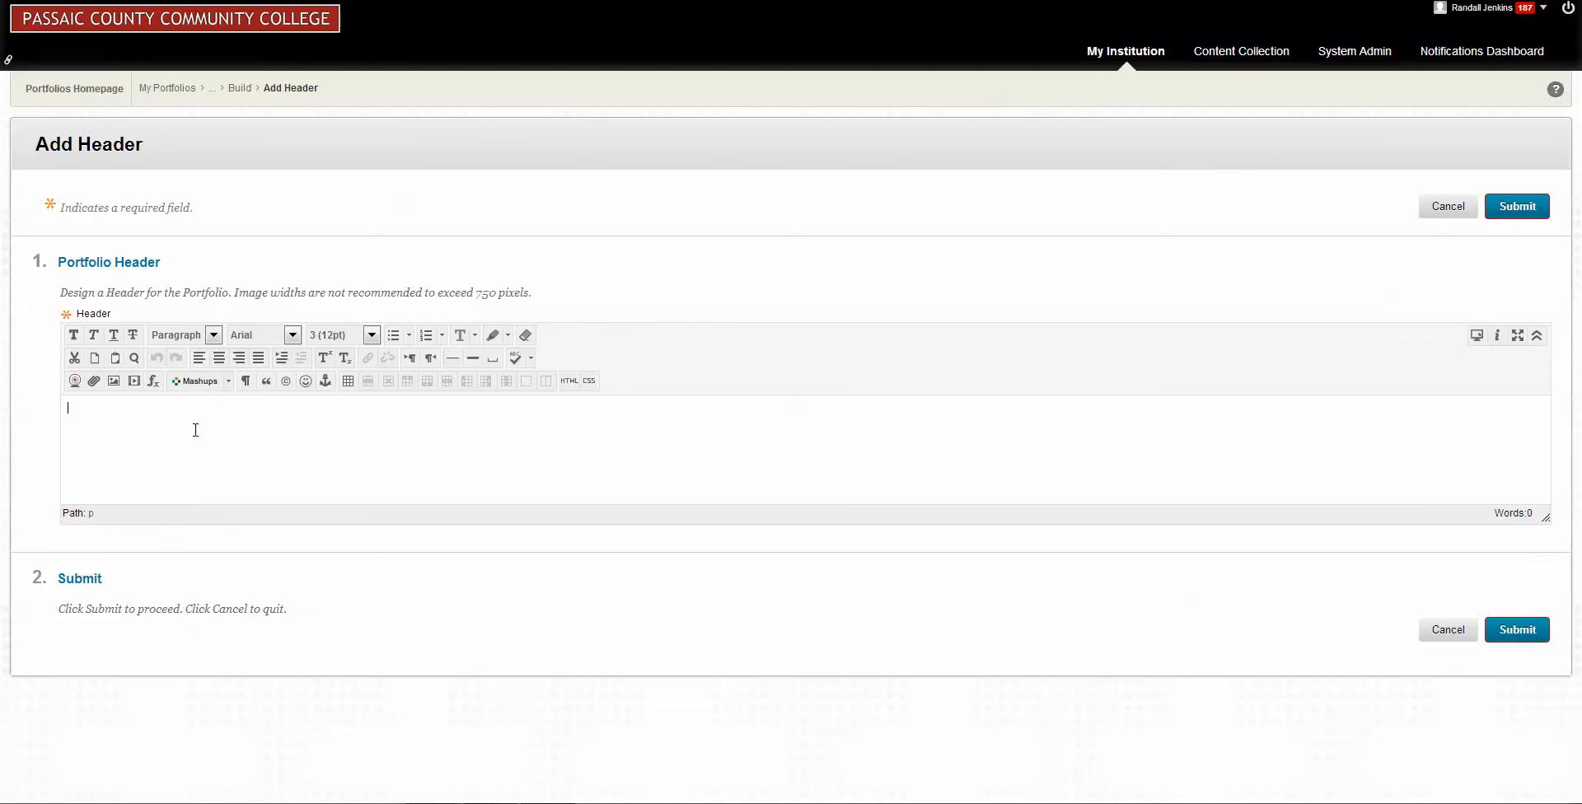
click(219, 359)
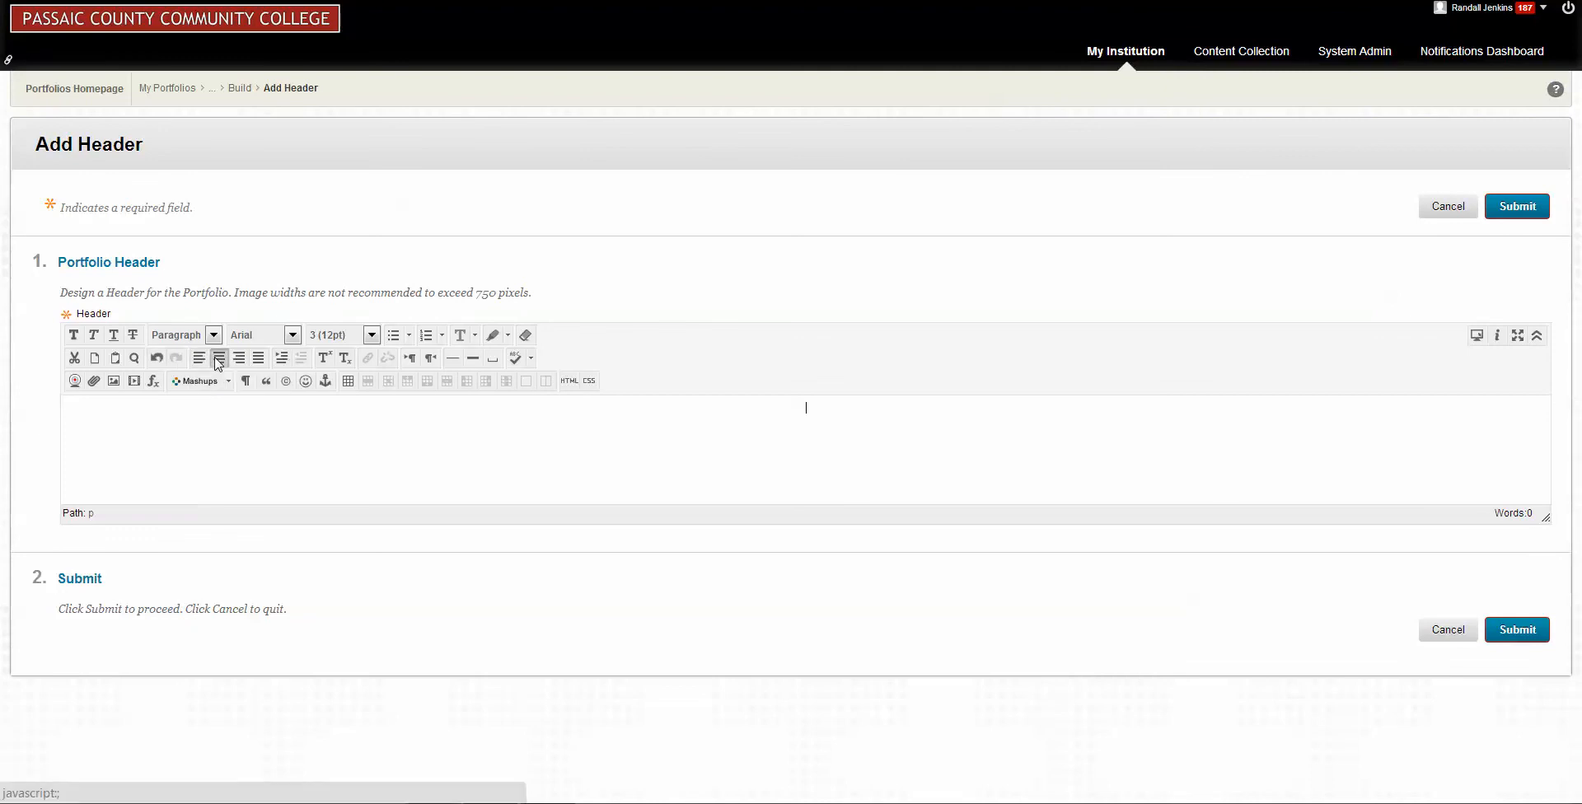
text(This is the Header for my portfolo)
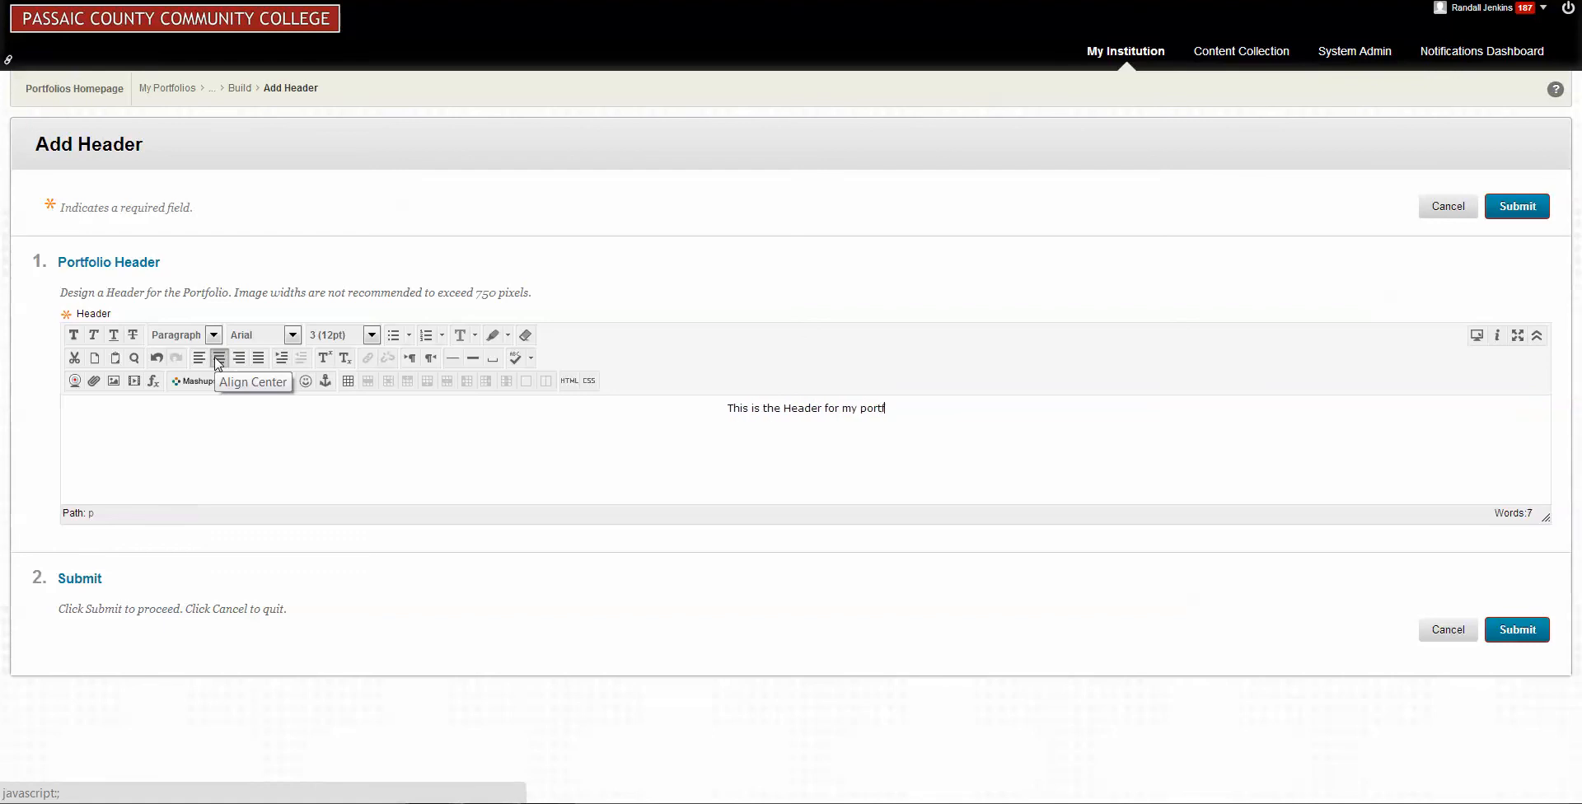
text(i)
key(BackSpace)
key(BackSpace)
text(iio page)
click(1525, 635)
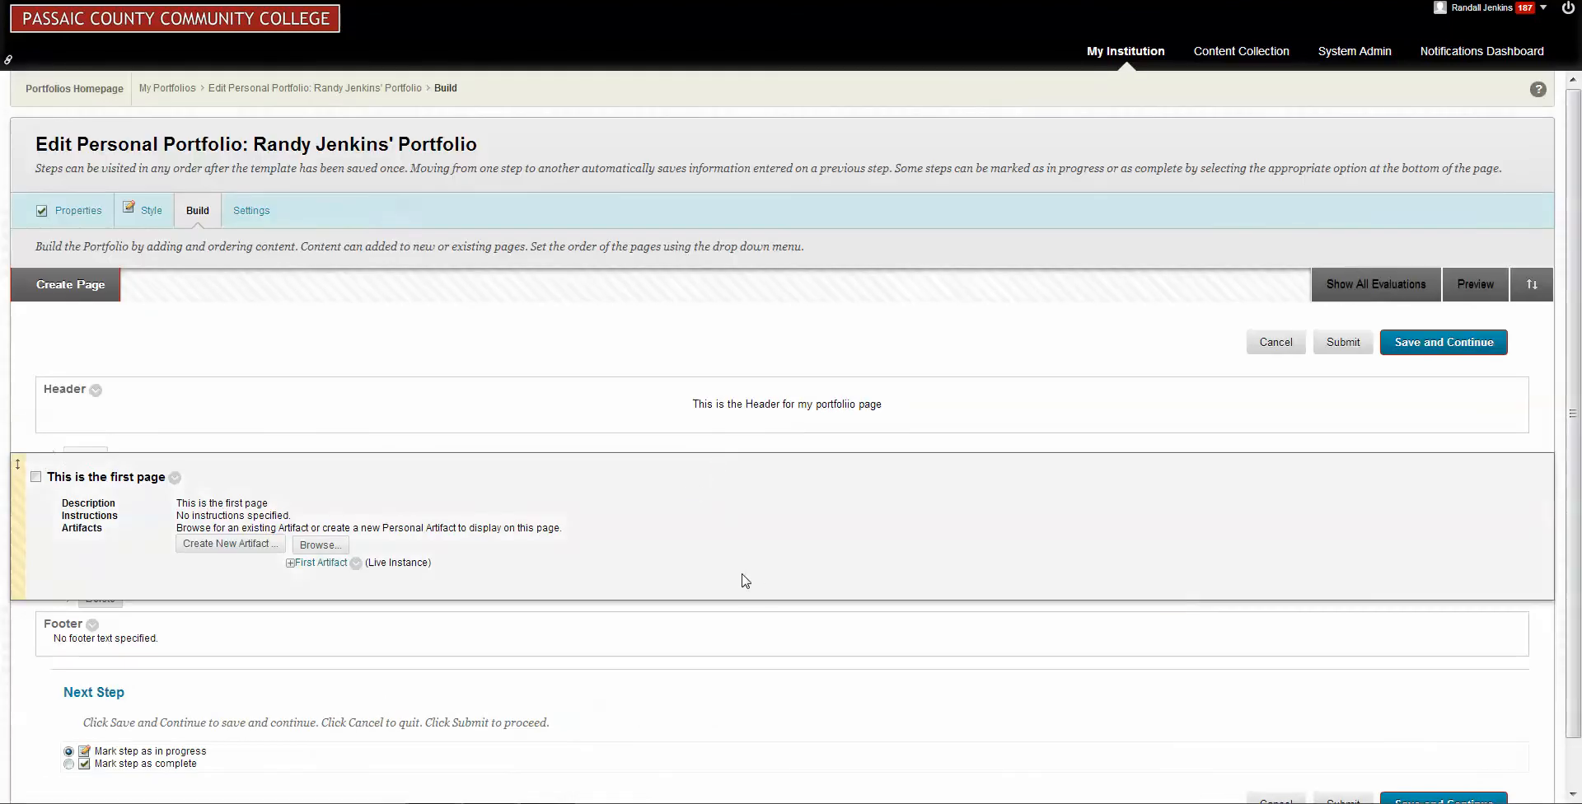
Save the built content, mark the portfolio as Available in its share settings, and submit the settings.
scroll(720, 525, down, 1)
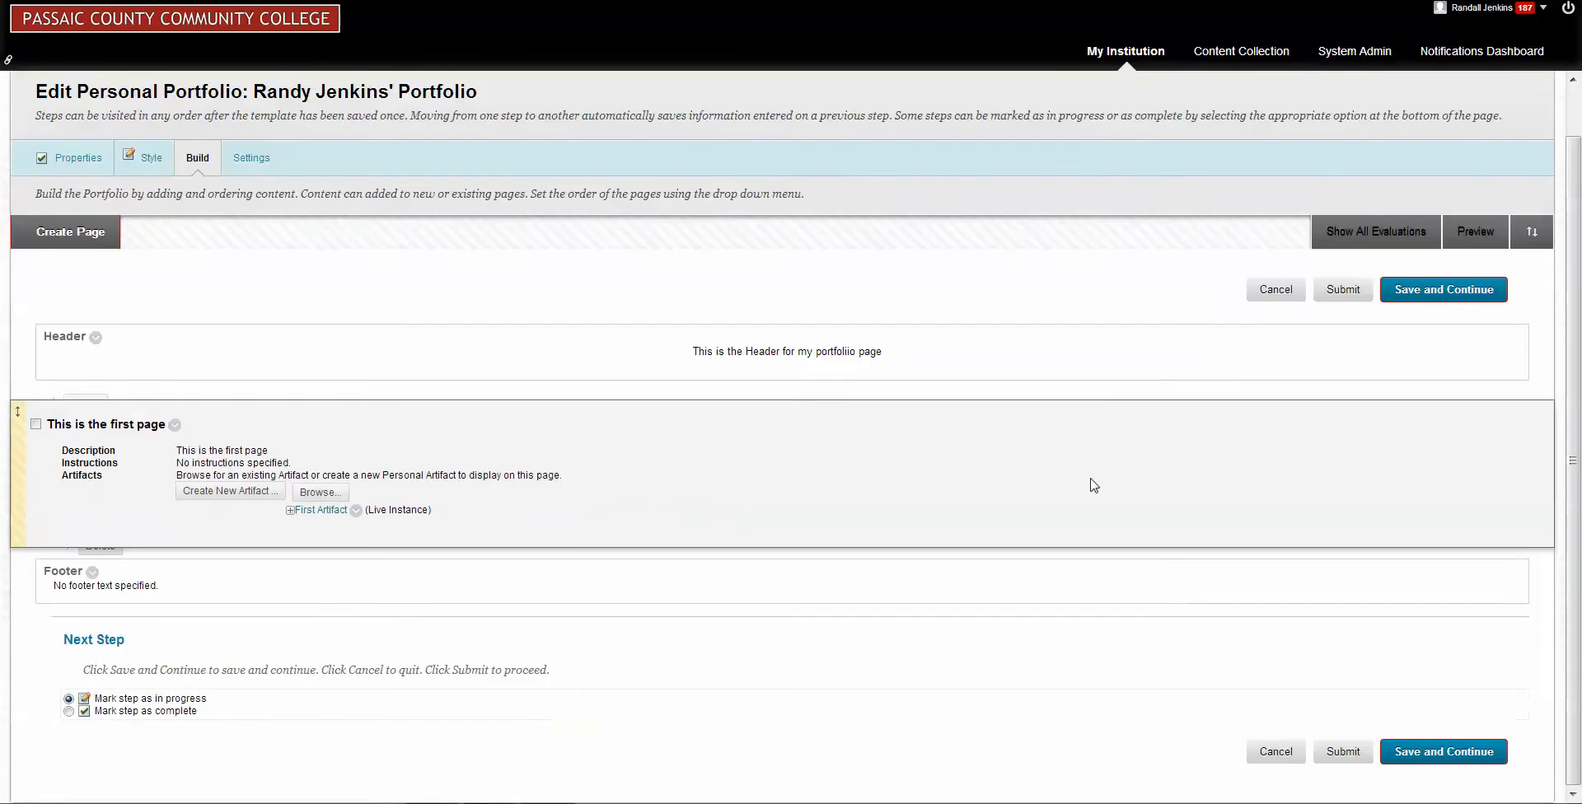
click(1441, 752)
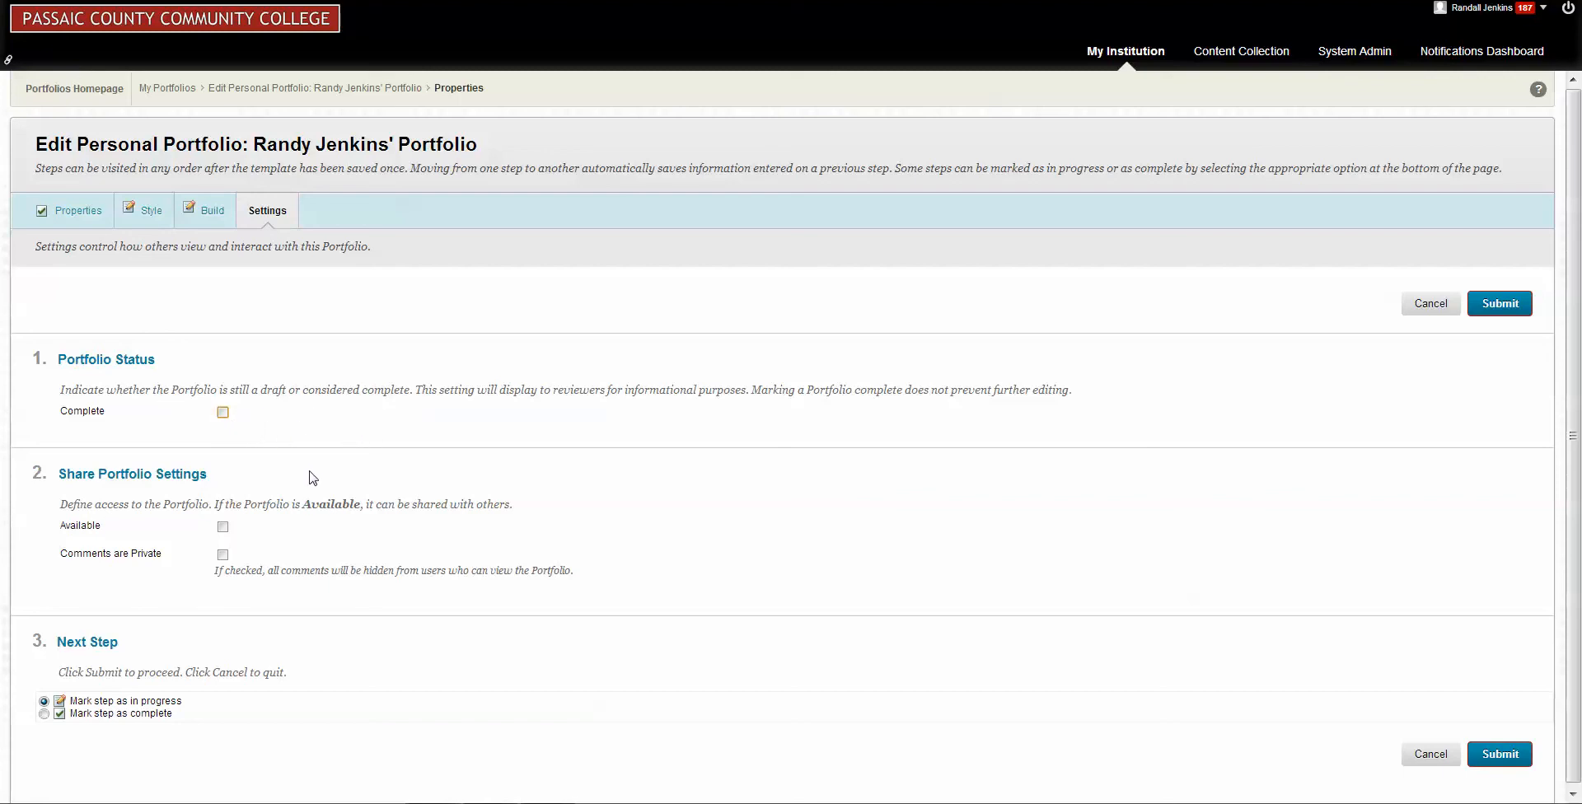
click(223, 528)
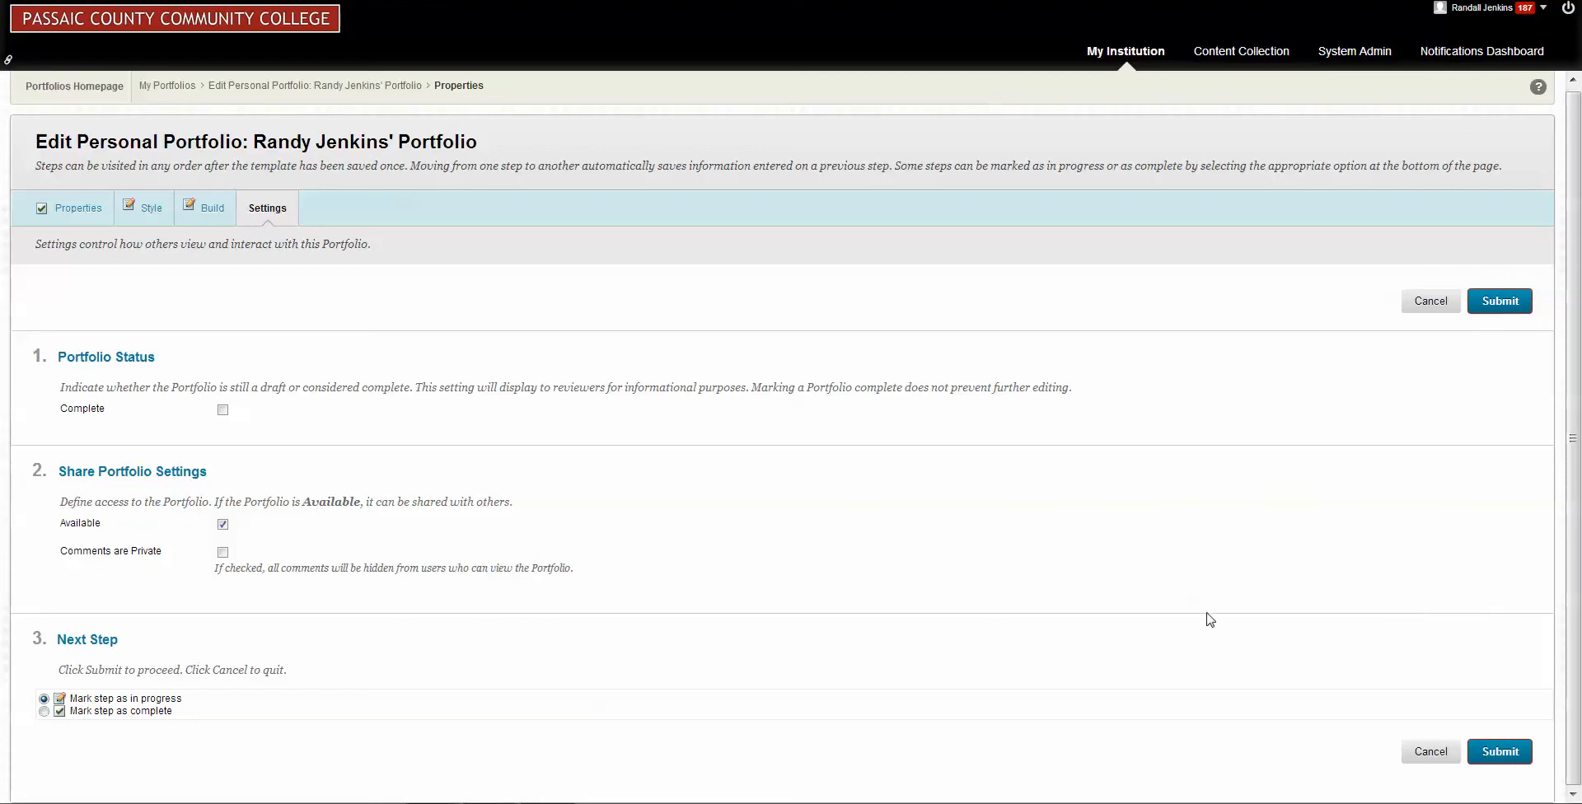
click(1504, 752)
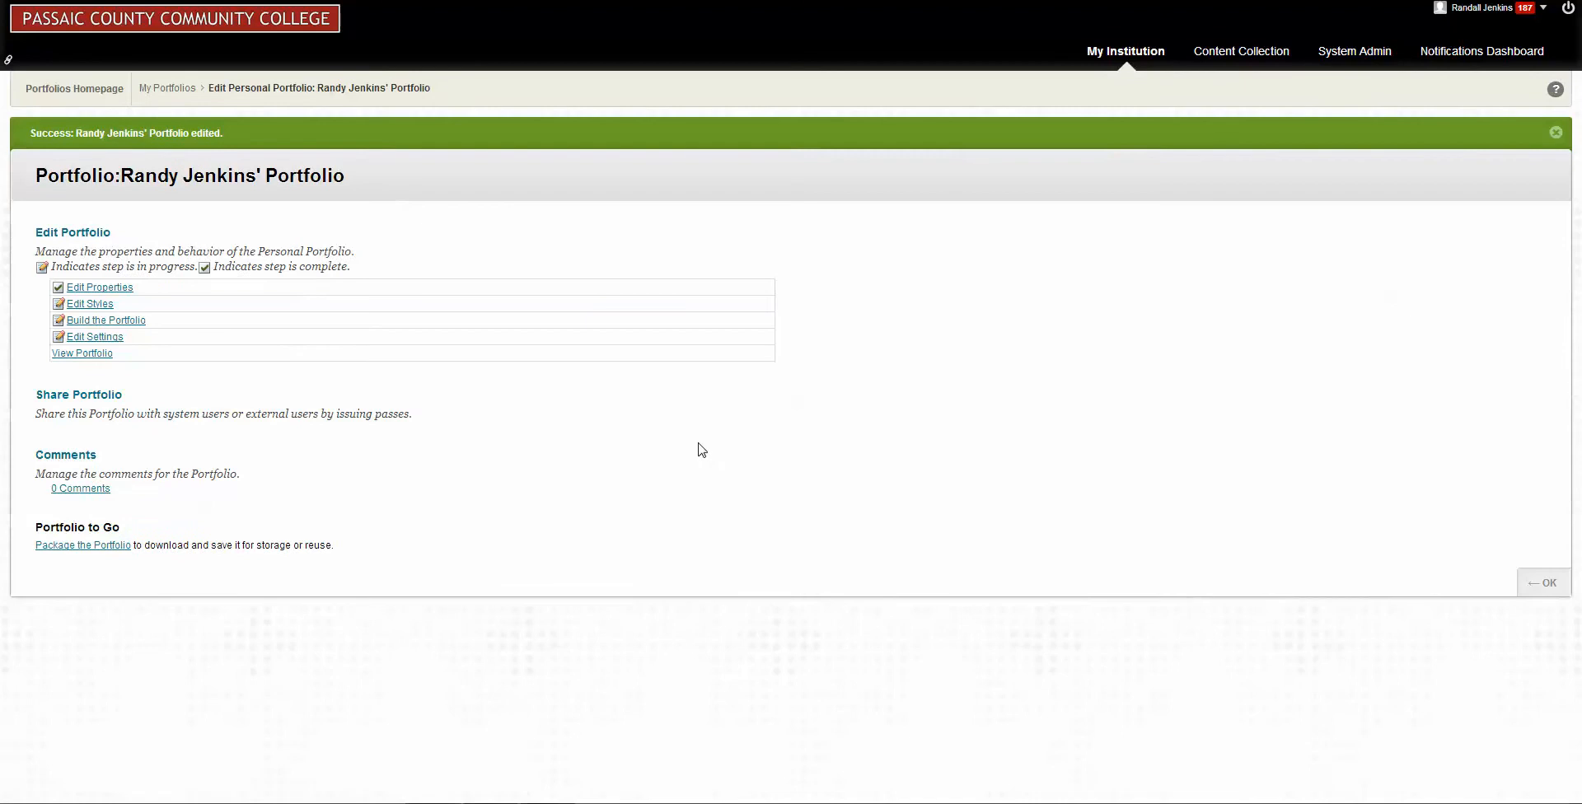
Share the portfolio with an individual user by entering the recipient's username without sending an email, and submit it.
click(93, 400)
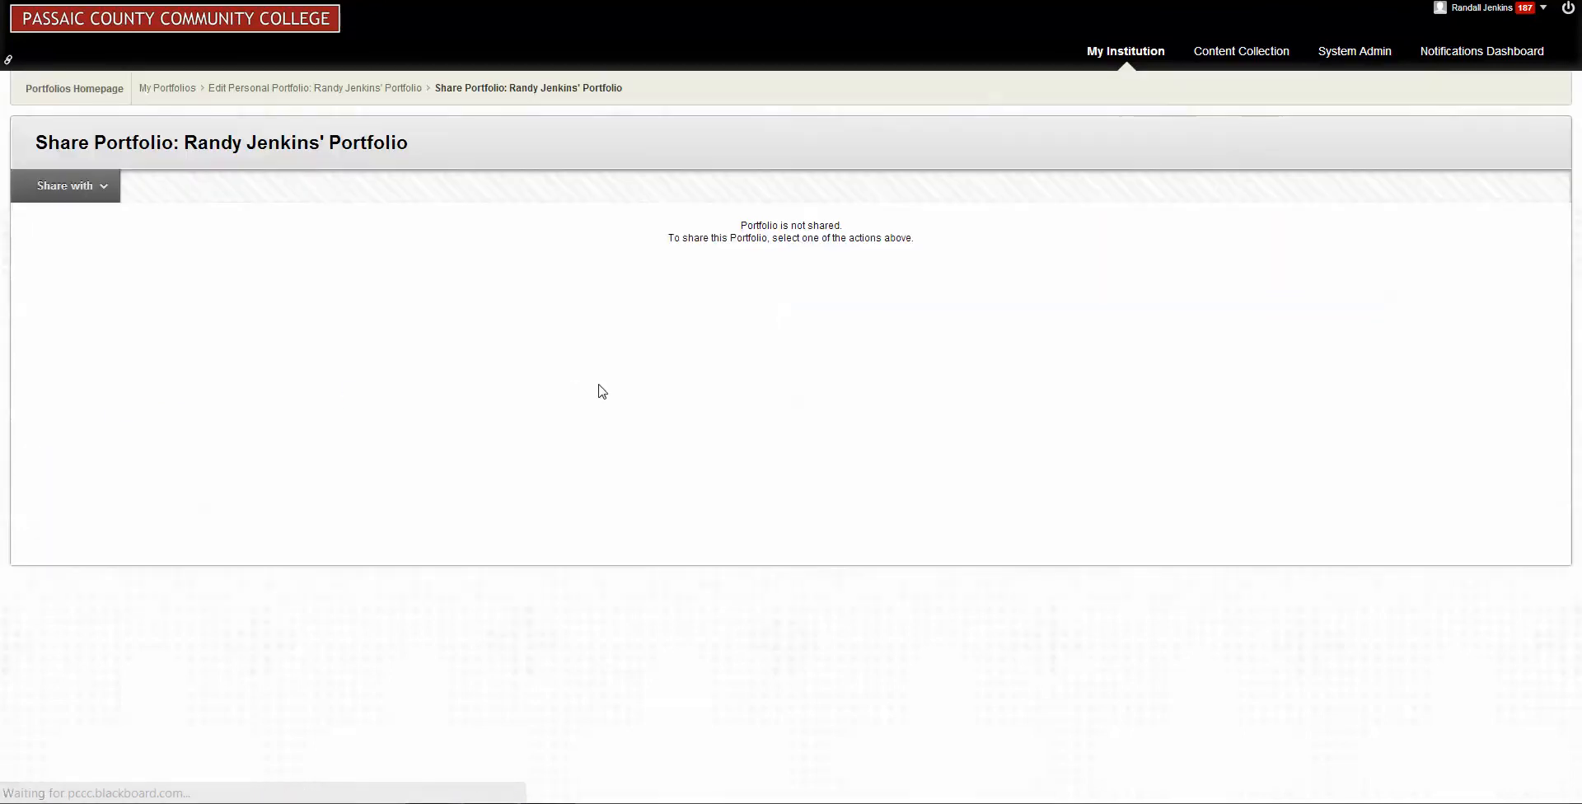
click(40, 198)
click(39, 198)
click(104, 191)
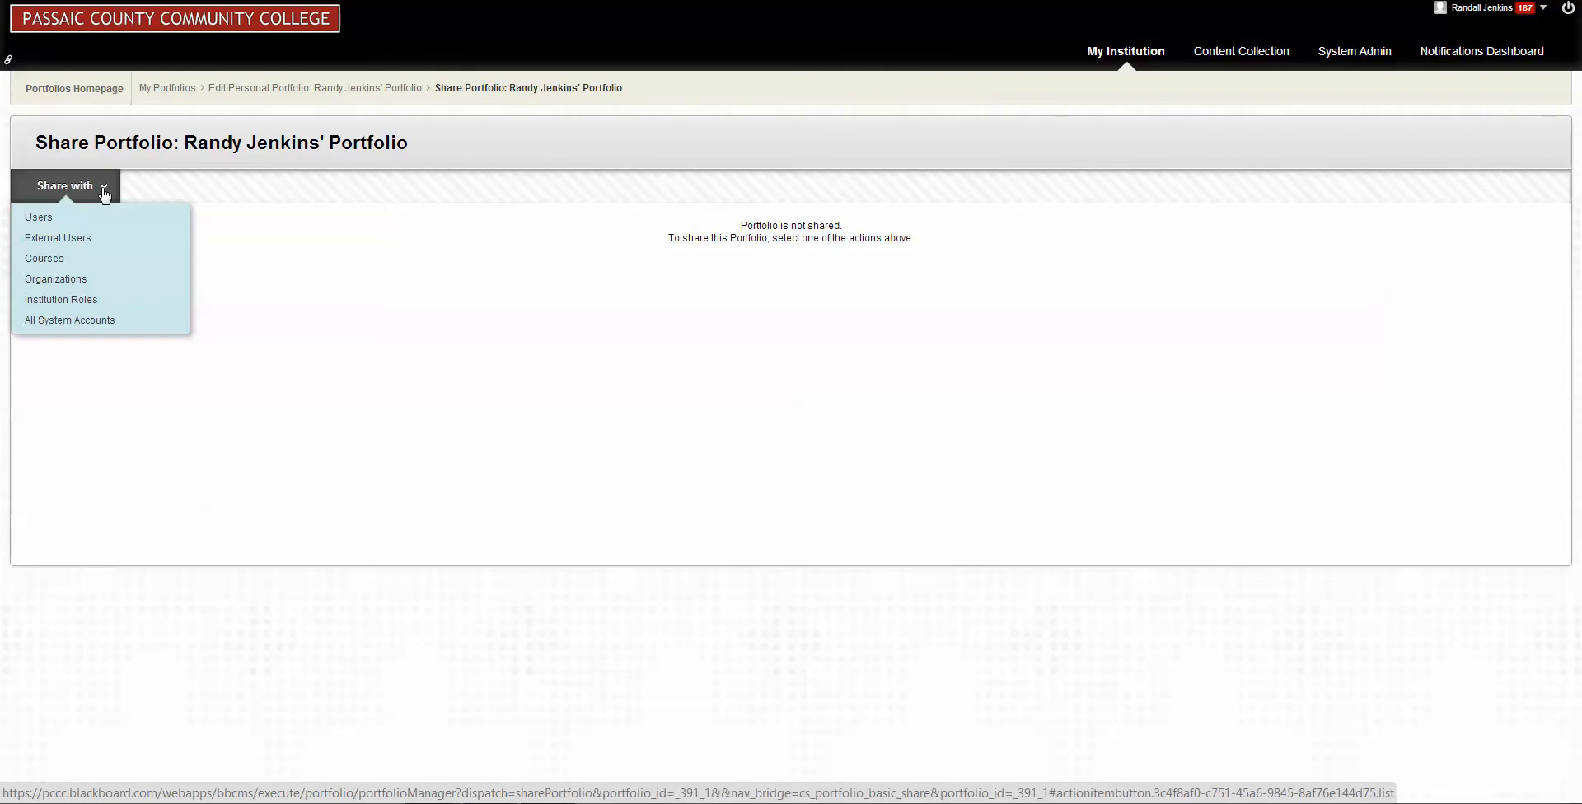
click(51, 223)
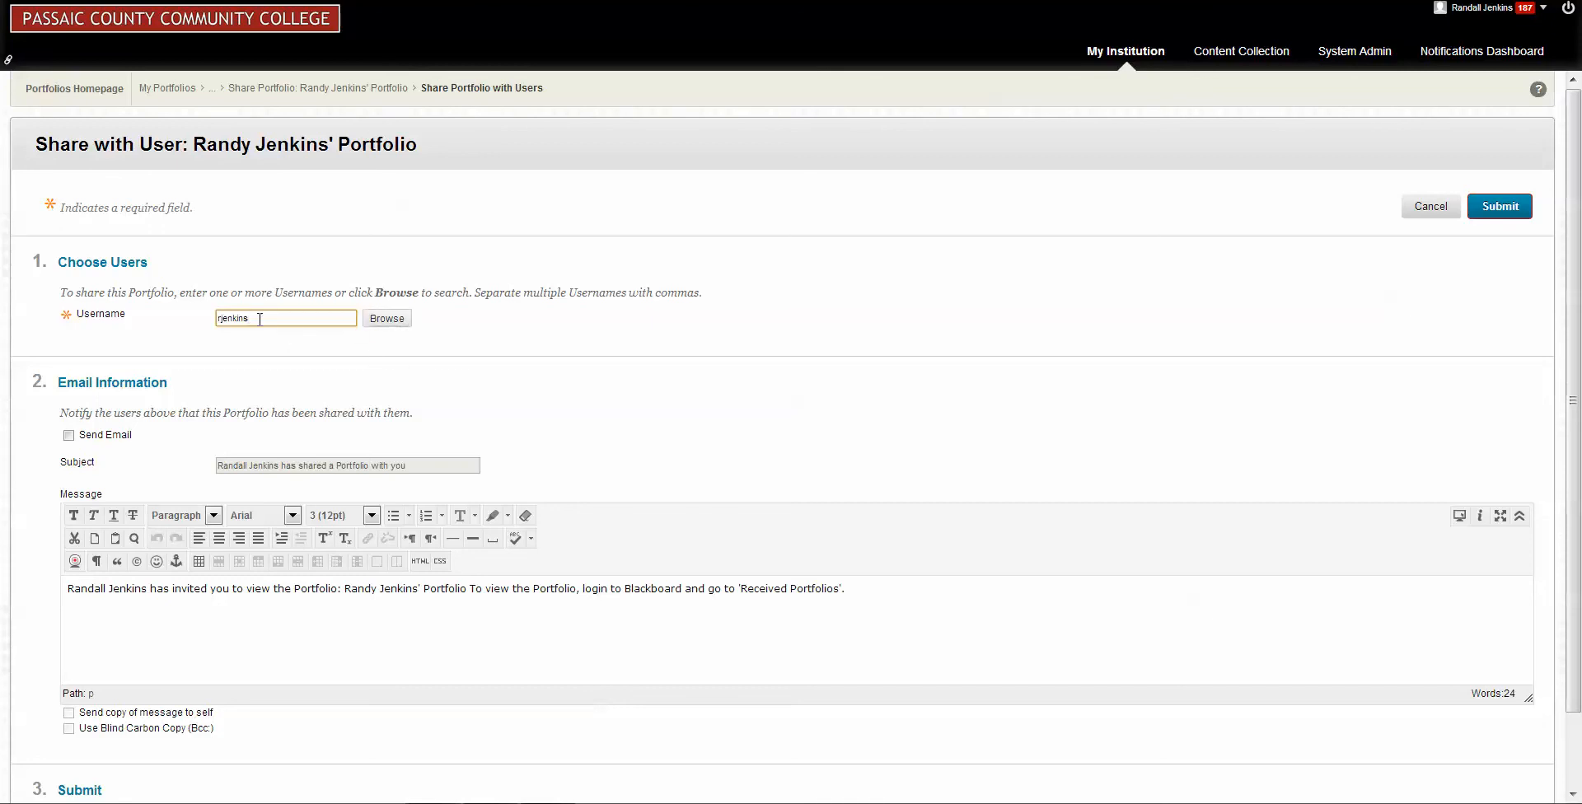
scroll(611, 354, down, 2)
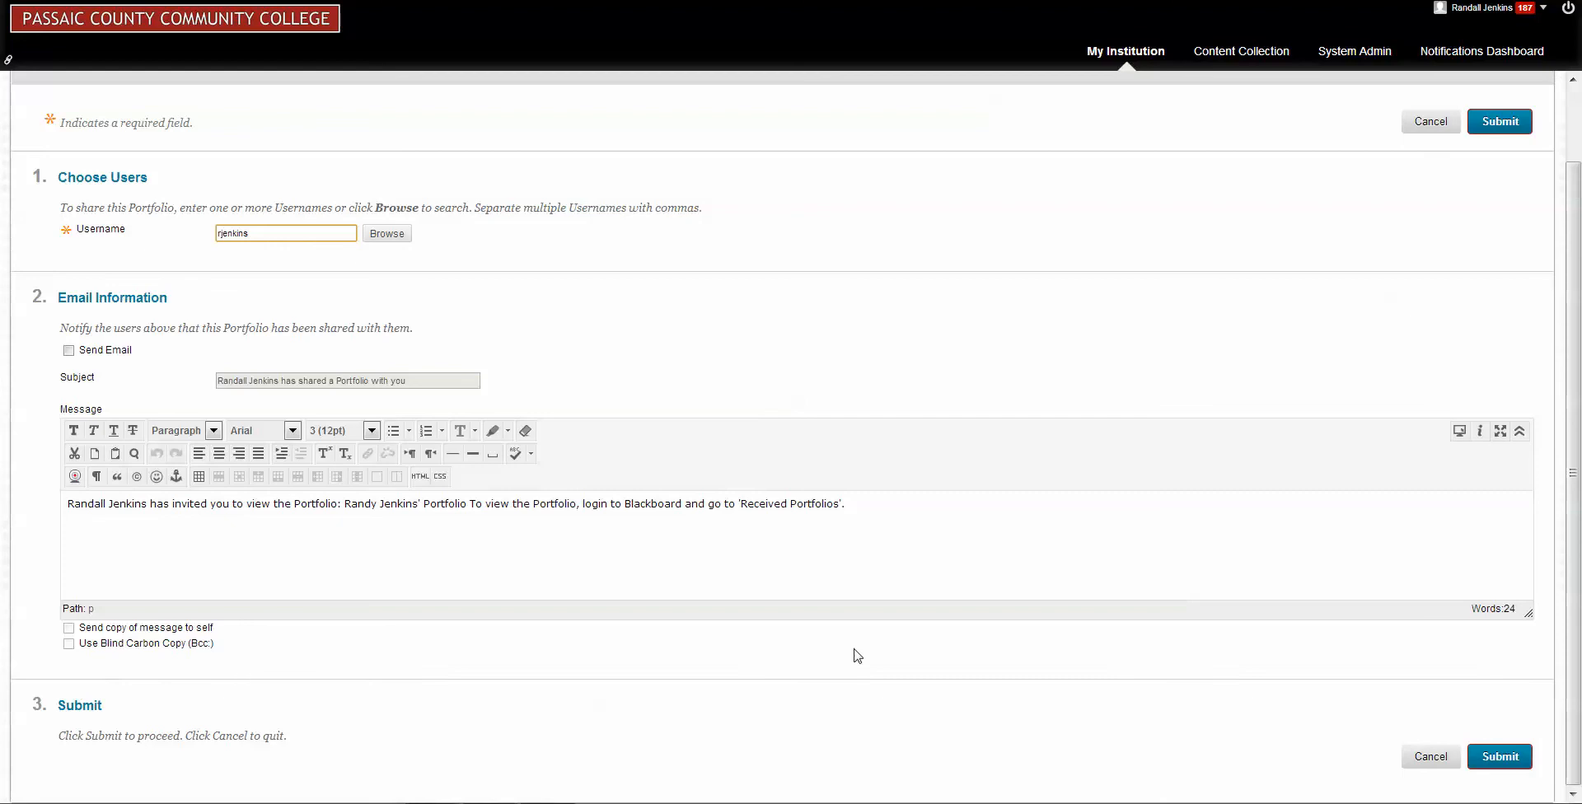
click(1500, 758)
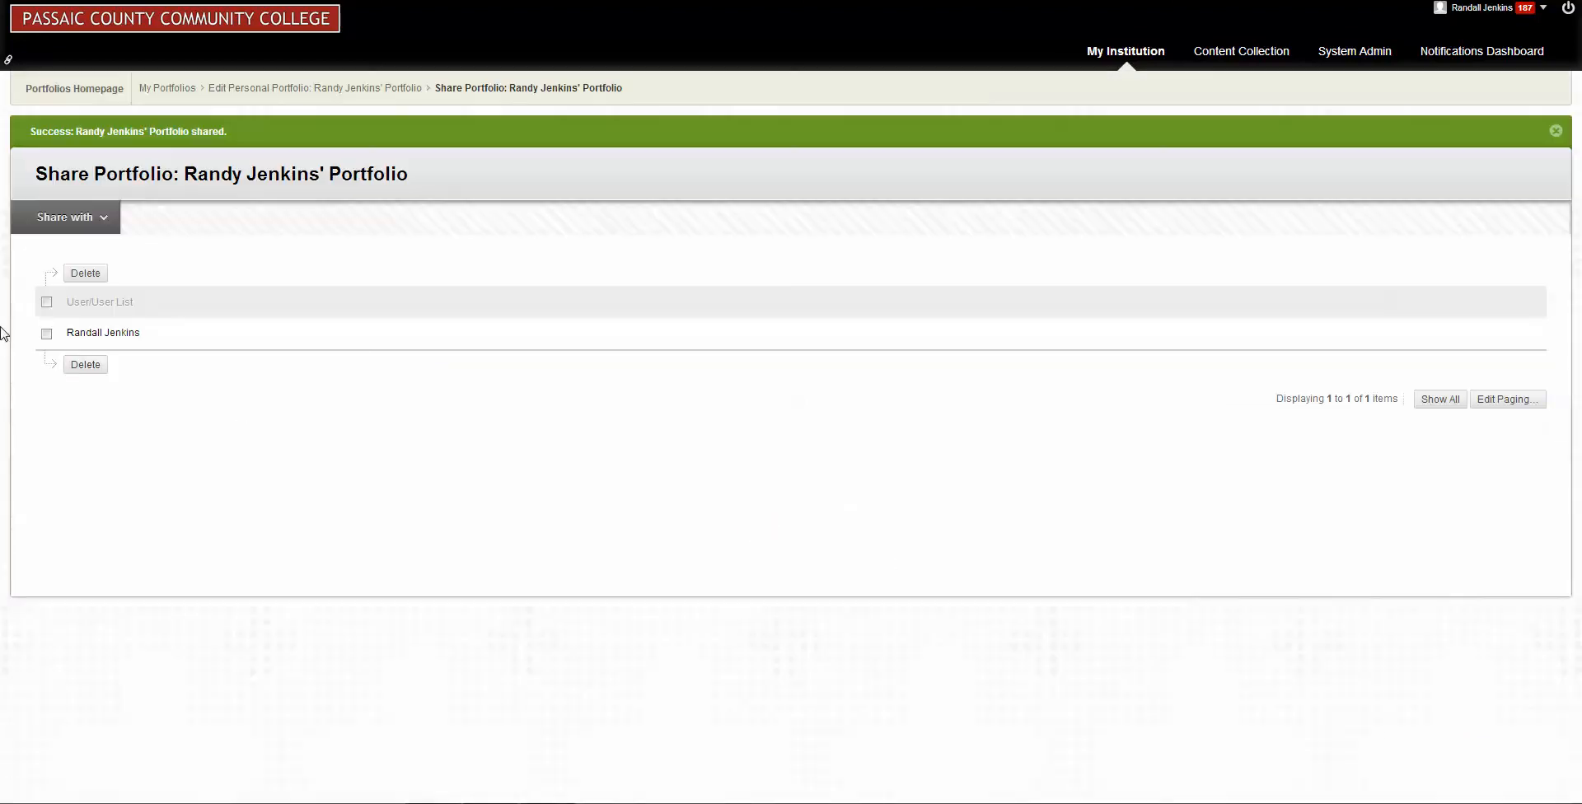
Share the portfolio with the Portfolio Reviewer institution role and submit the selection.
click(102, 219)
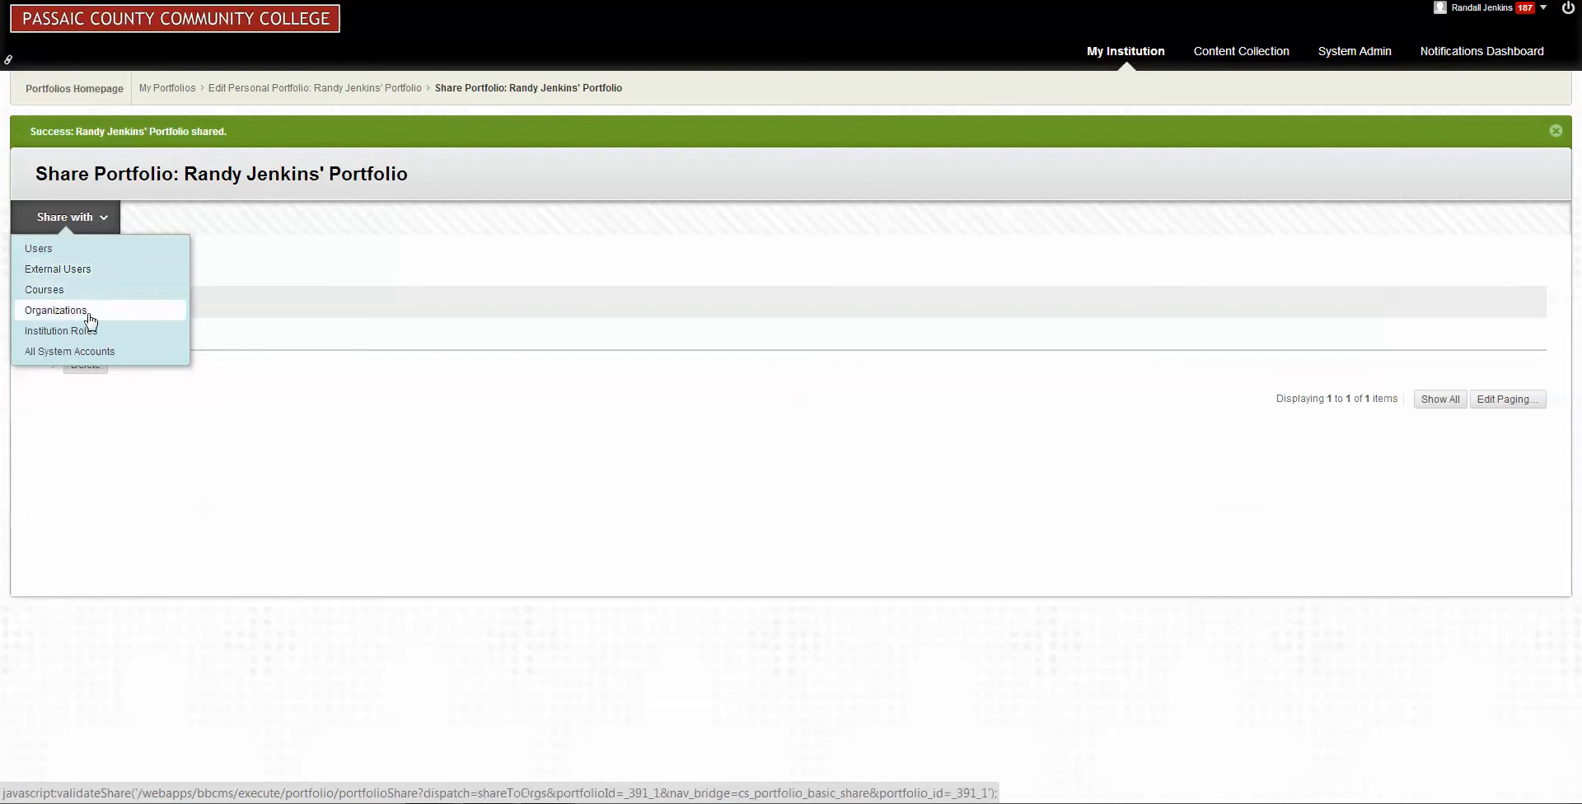
click(76, 338)
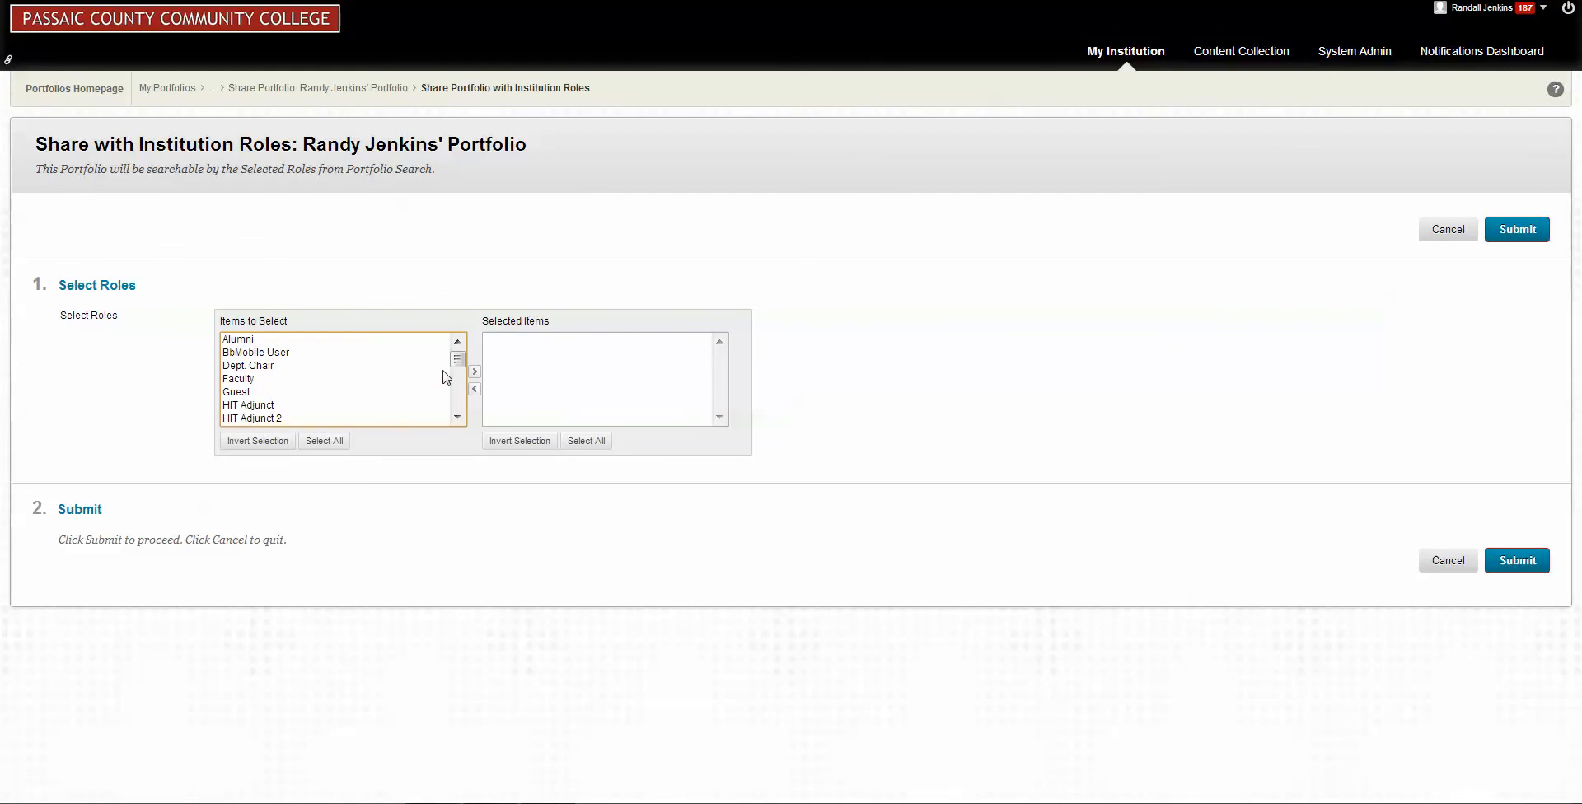
drag(458, 364, 458, 373)
click(260, 394)
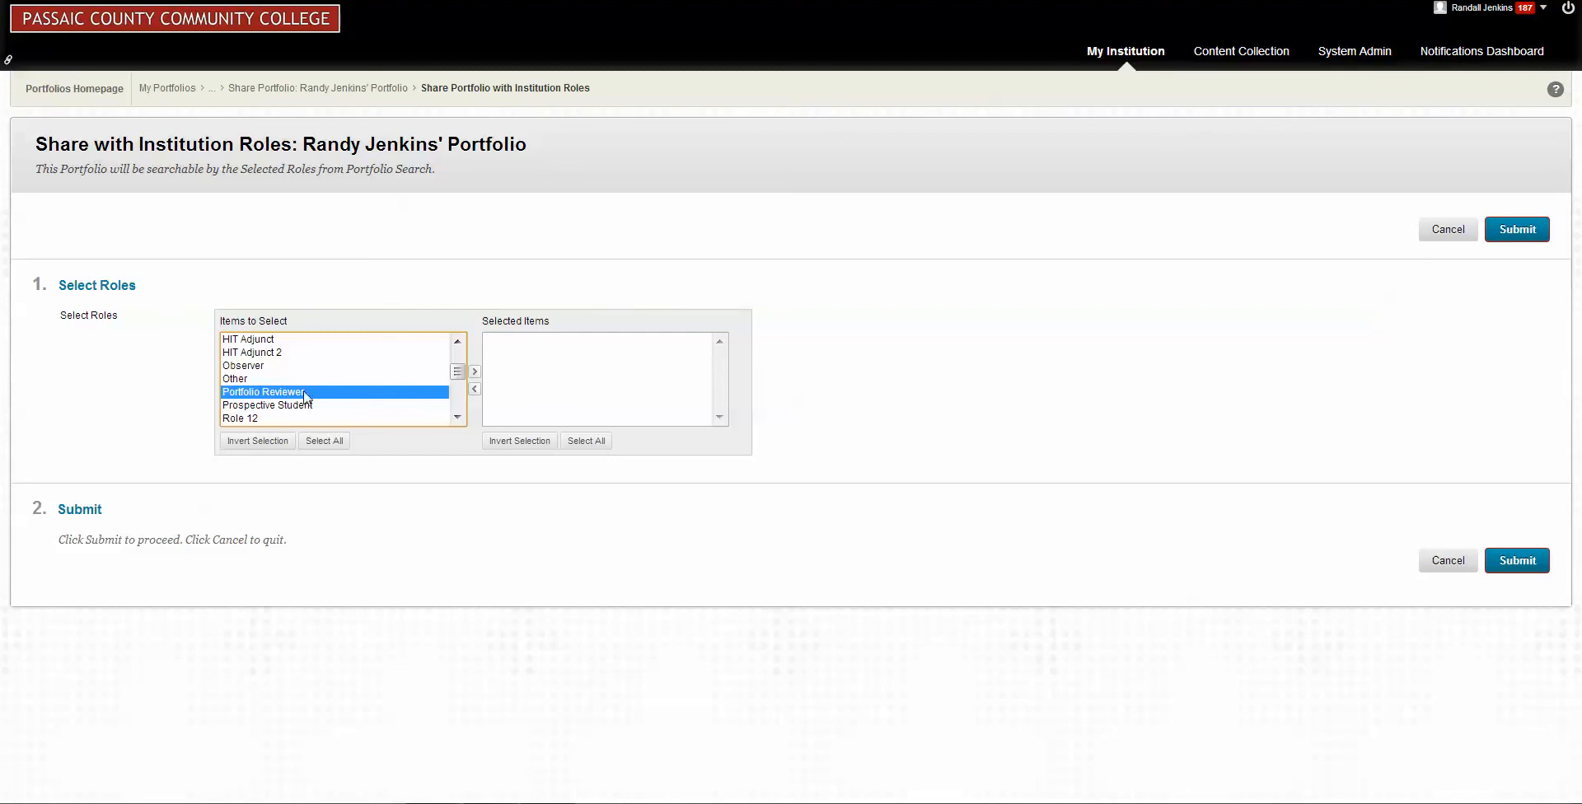
click(475, 373)
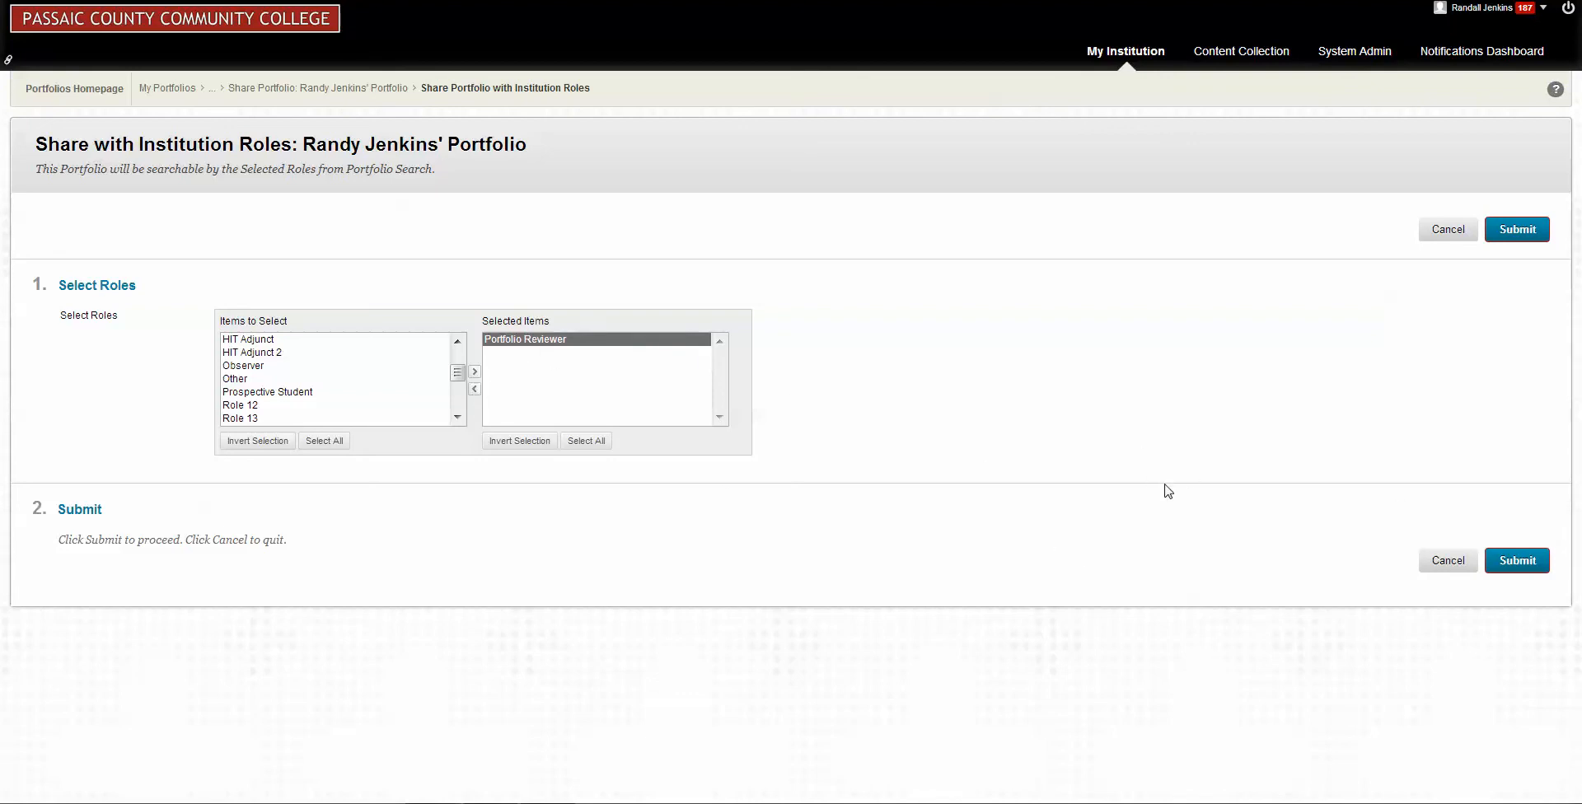
click(1523, 564)
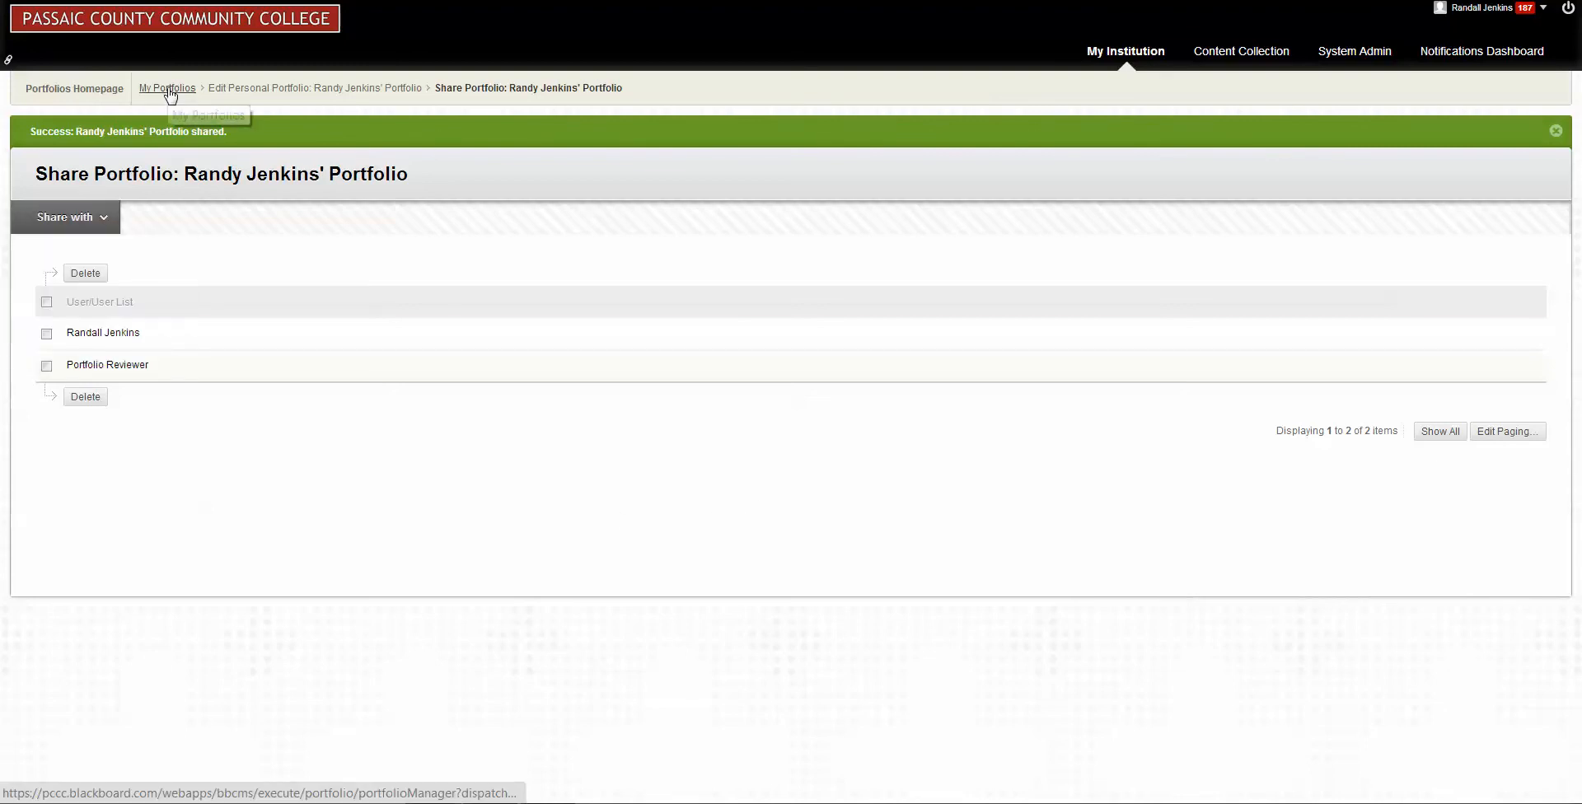
Open the personal portfolio from My Portfolios for viewing and examine its "This is the first page" page.
click(92, 93)
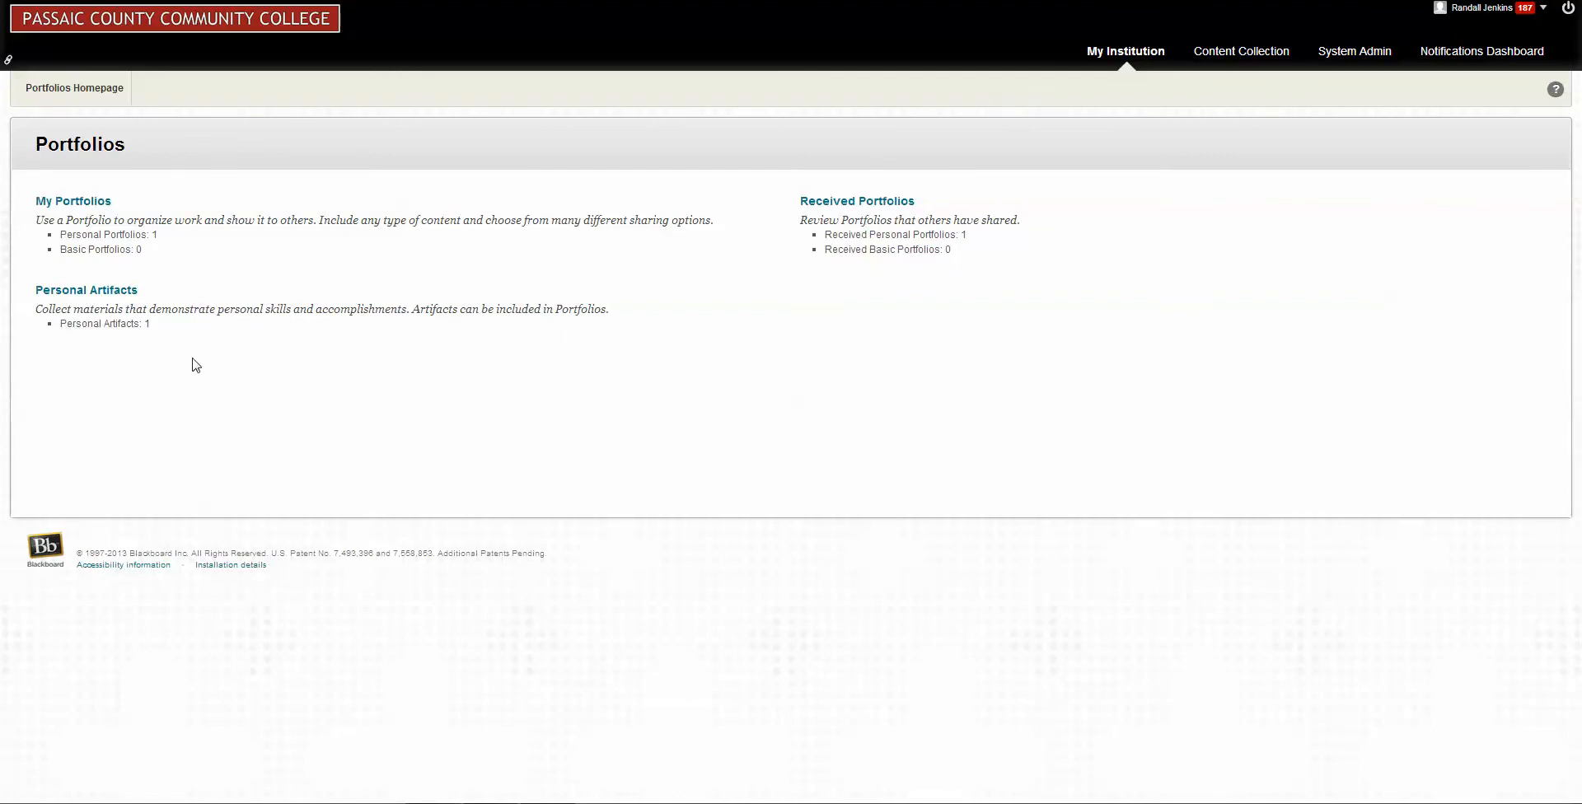
click(71, 206)
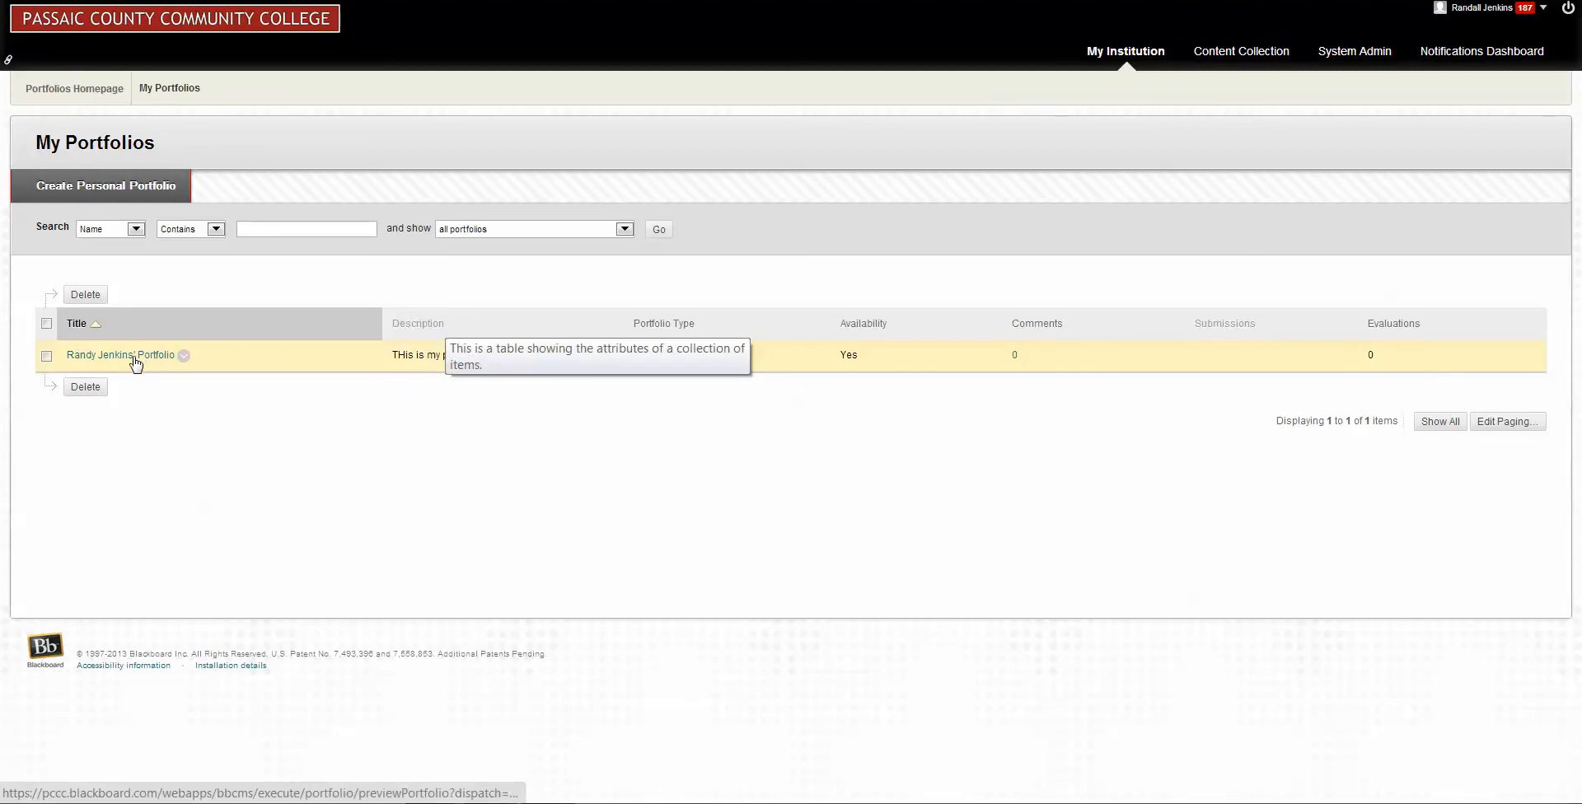
click(161, 356)
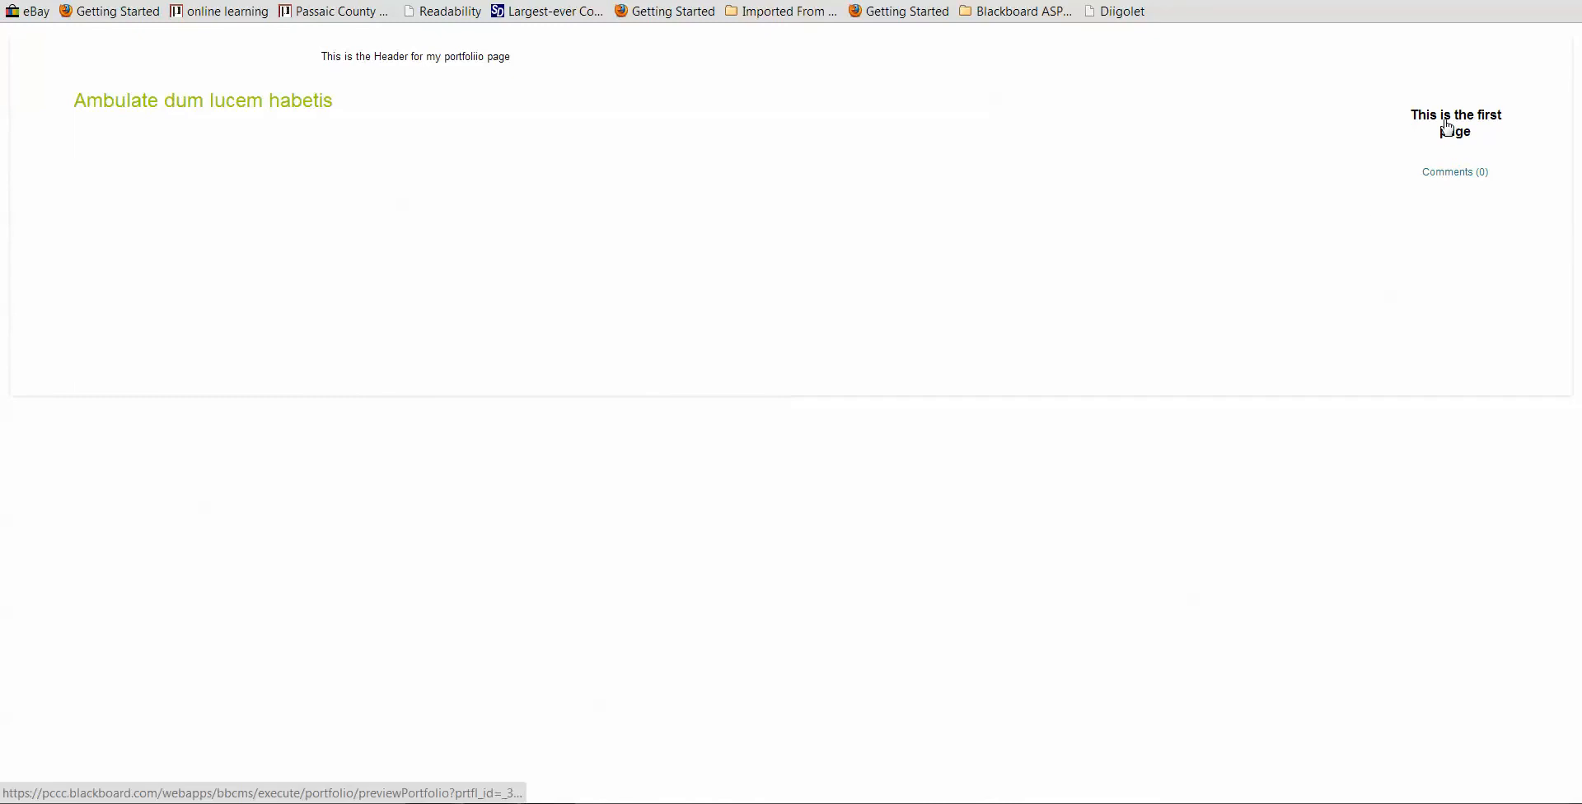
click(1447, 125)
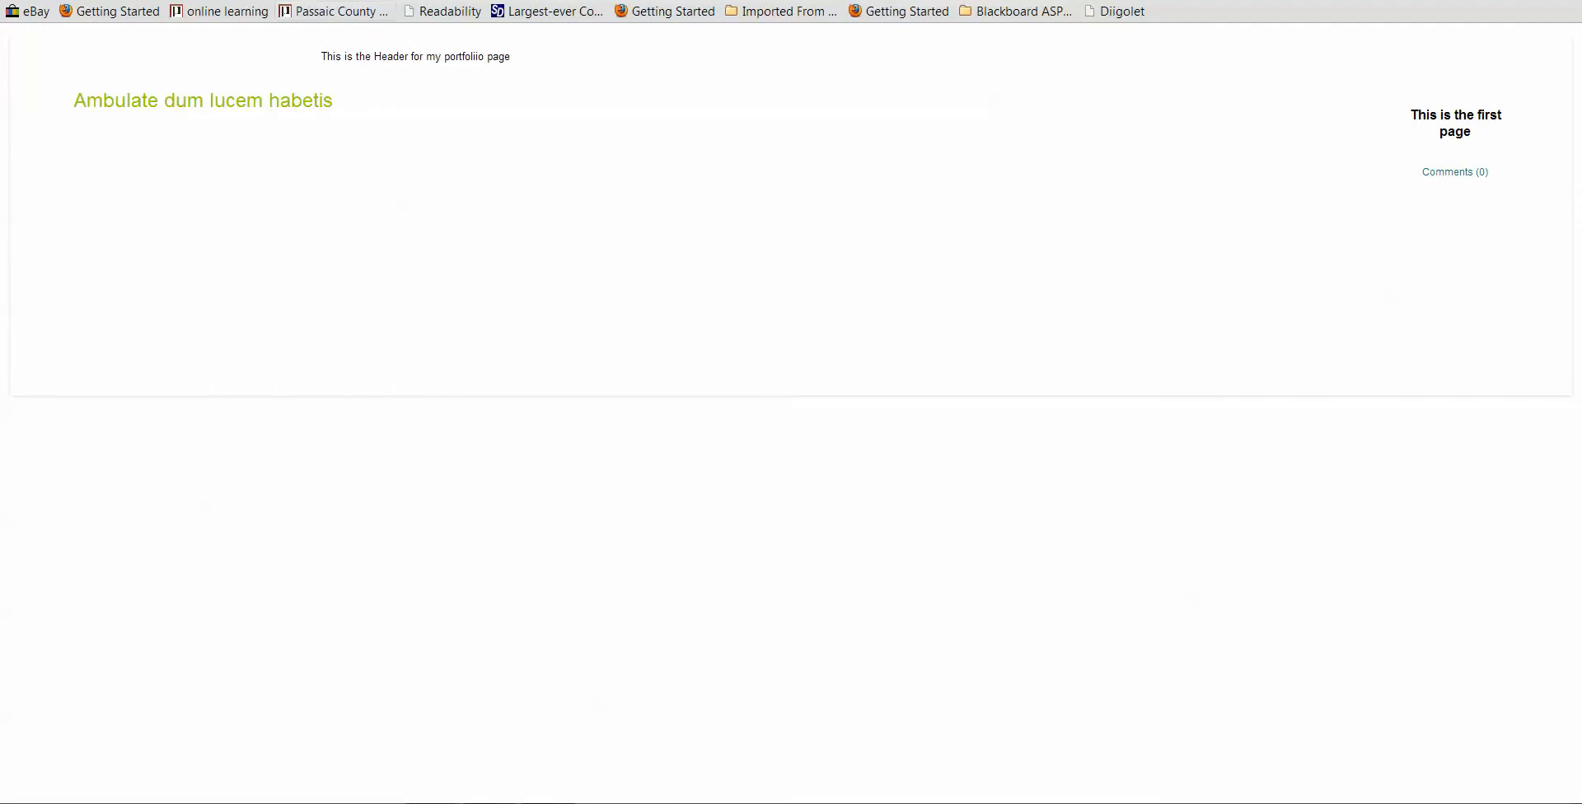
Leave the portfolio preview and switch back to the Blackboard Learn window.
key(F5)
right_click(466, 127)
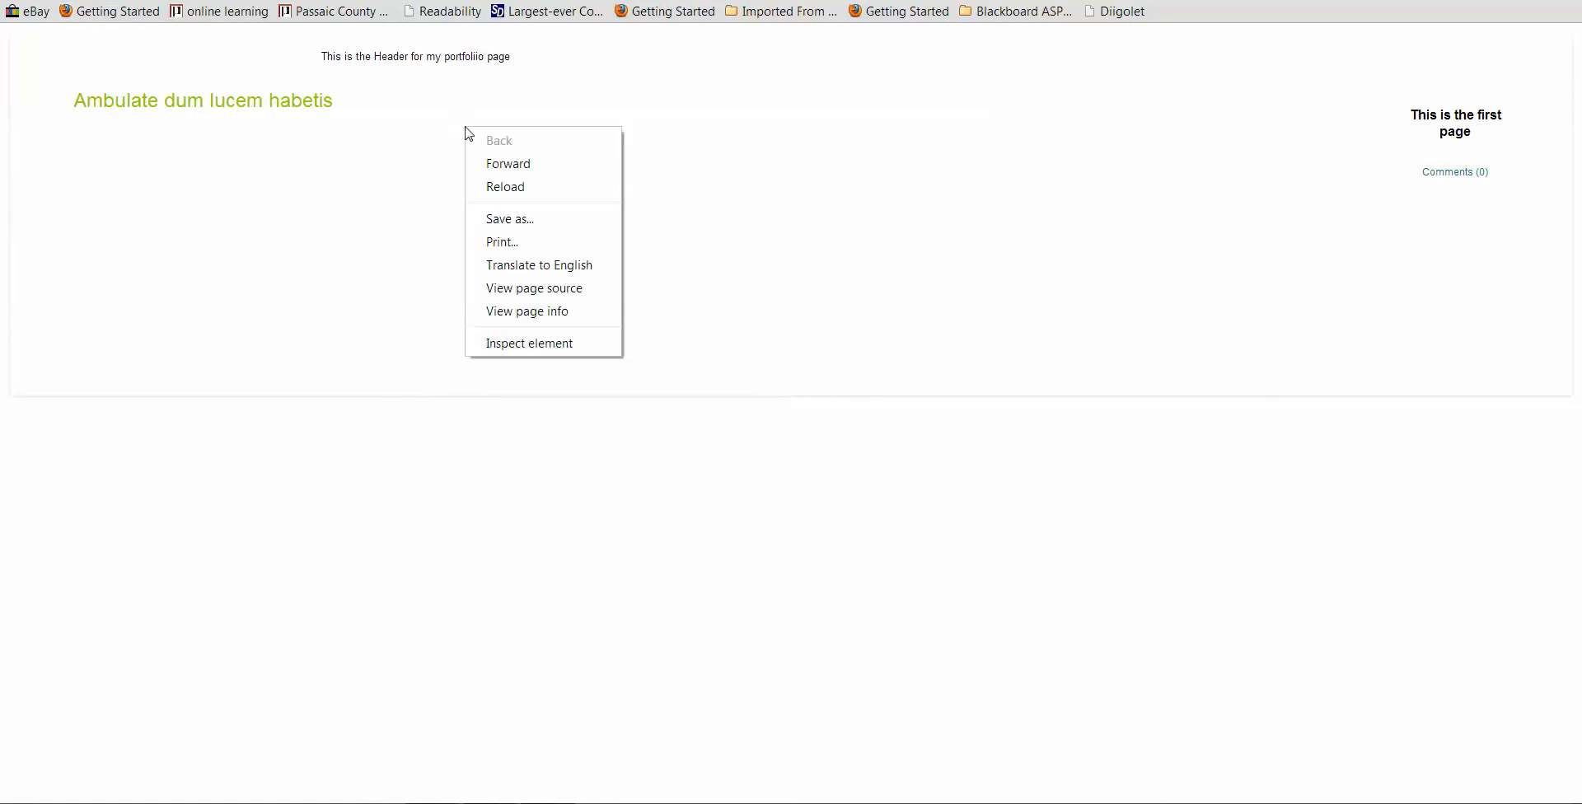
click(507, 163)
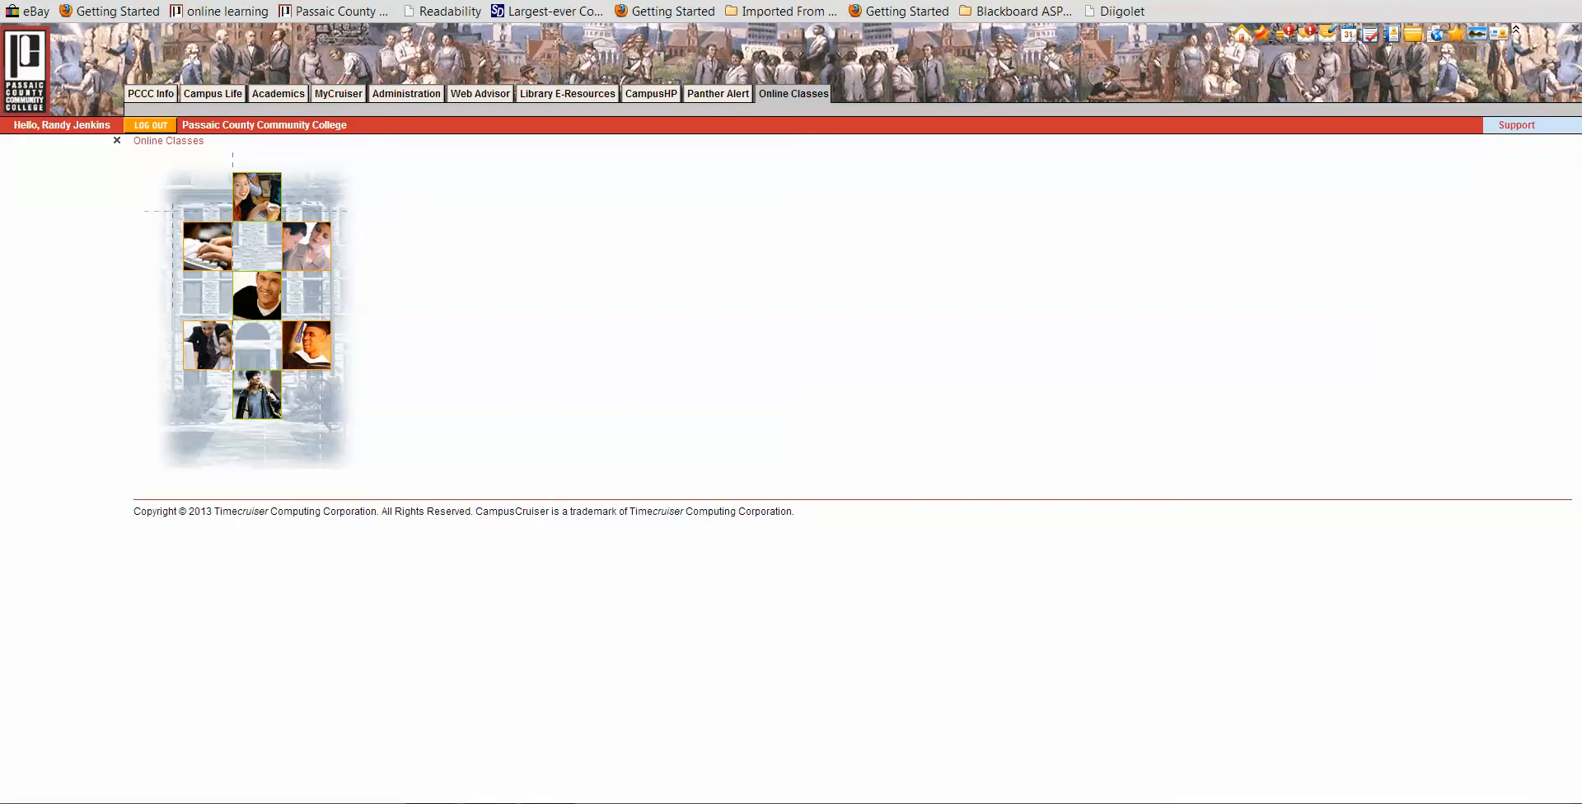
mouse_move(432, 799)
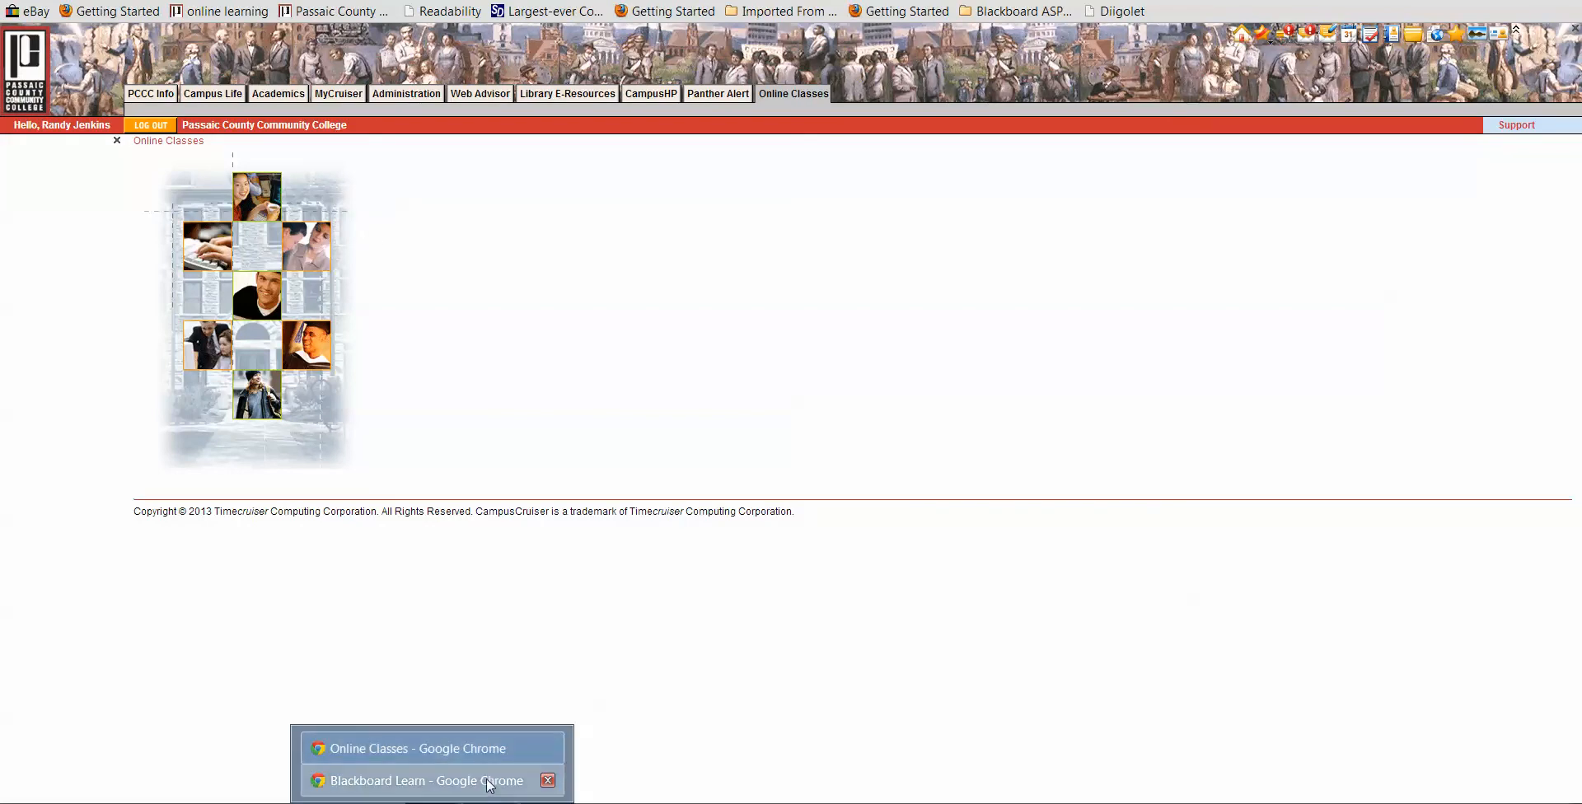
click(547, 777)
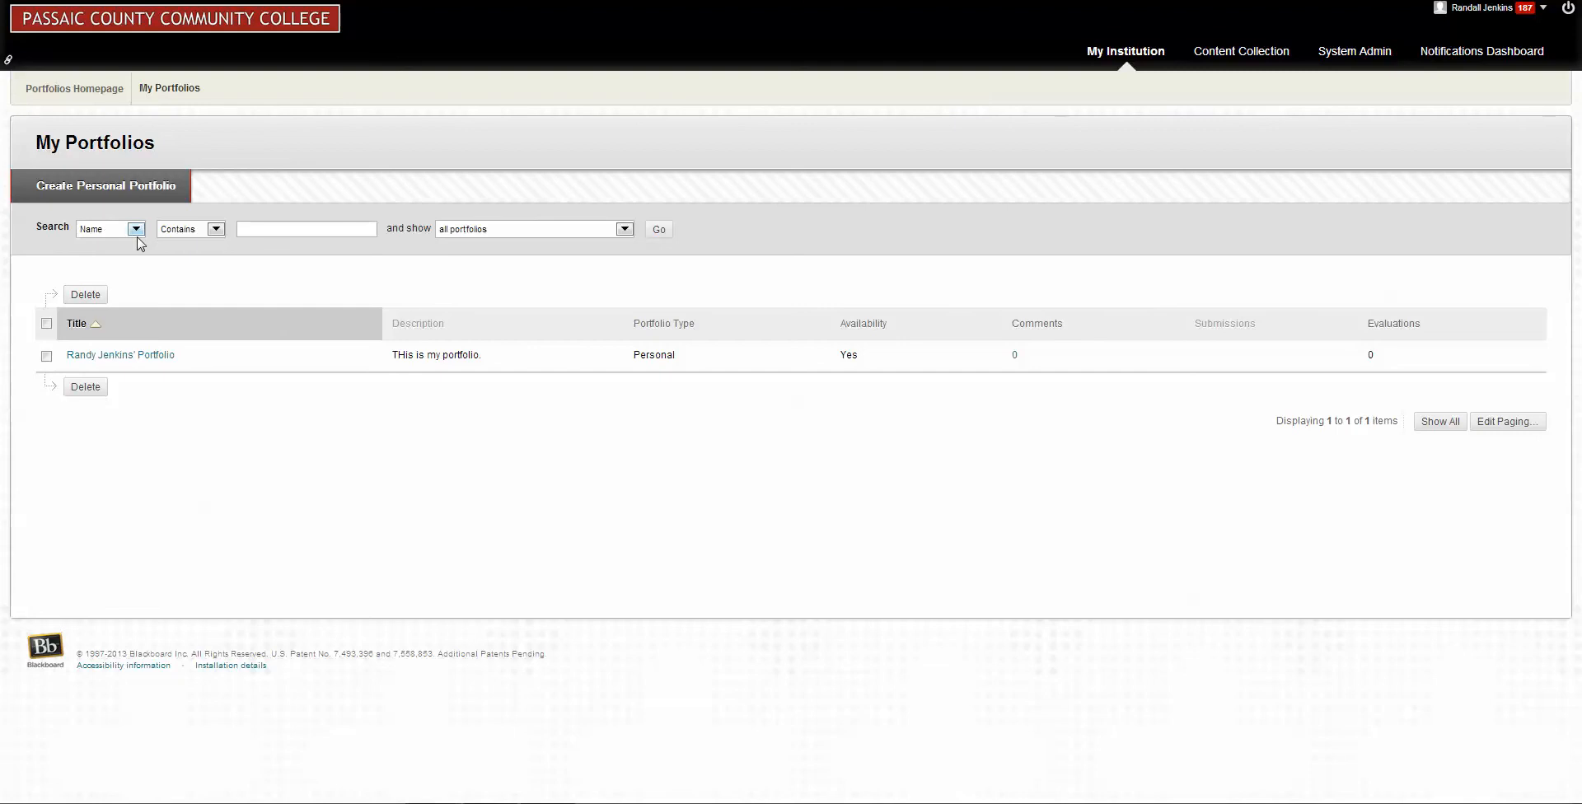
Return to the Portfolios homepage and open the Personal Artifacts list.
click(80, 89)
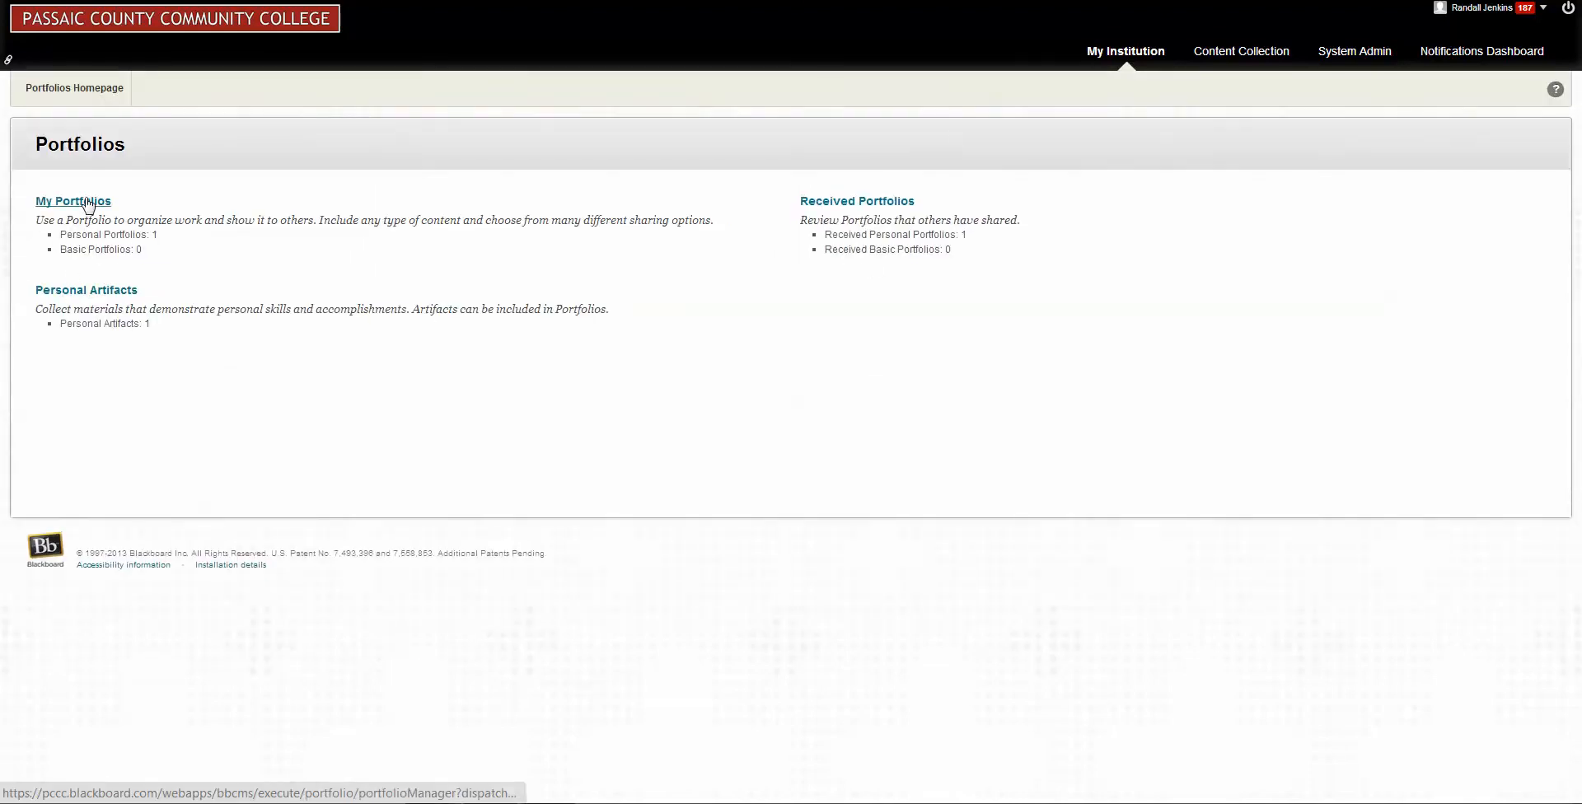
click(113, 296)
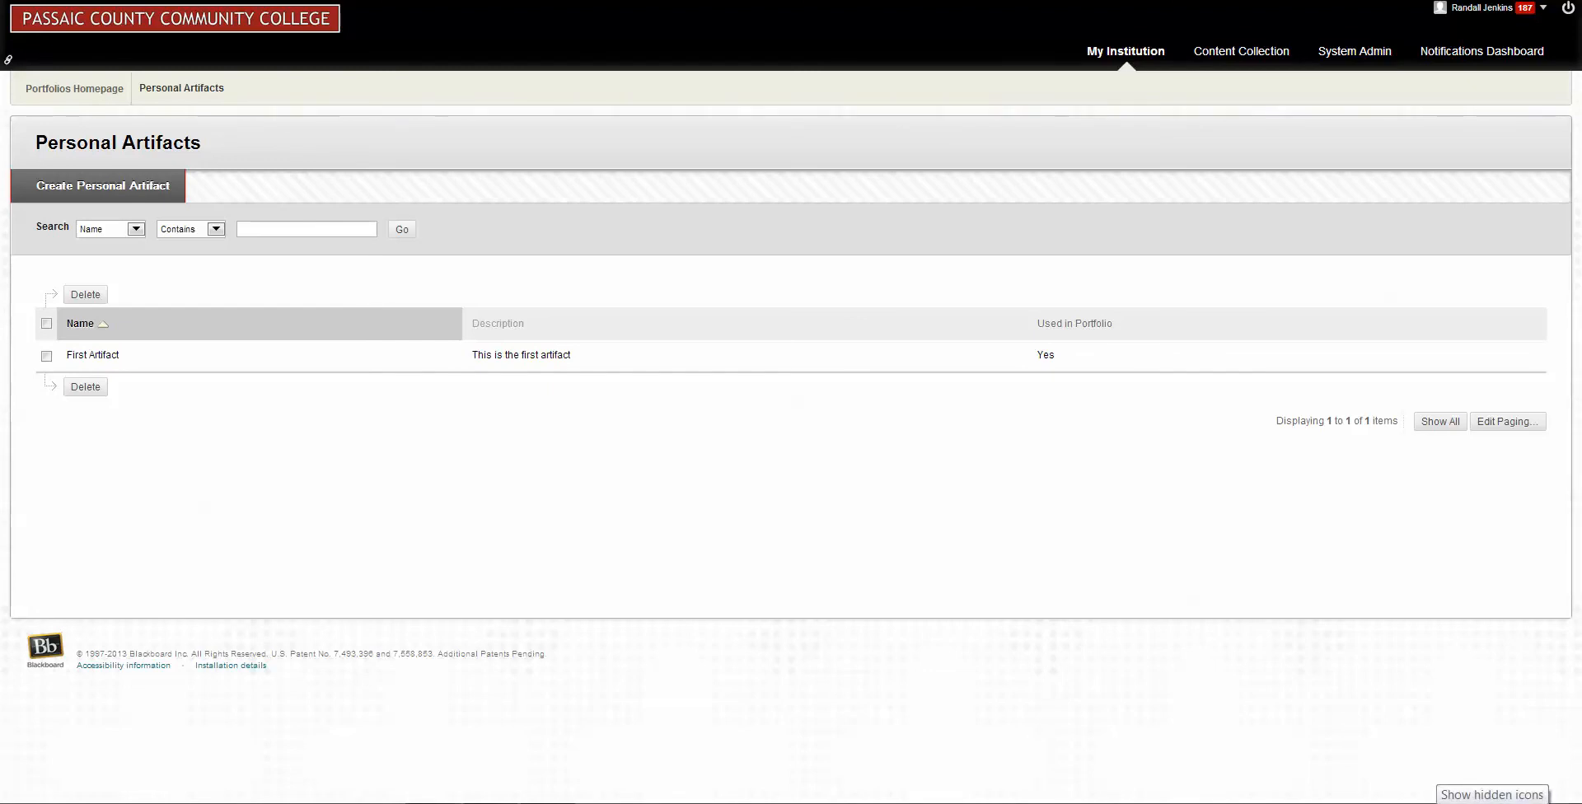
click(1433, 802)
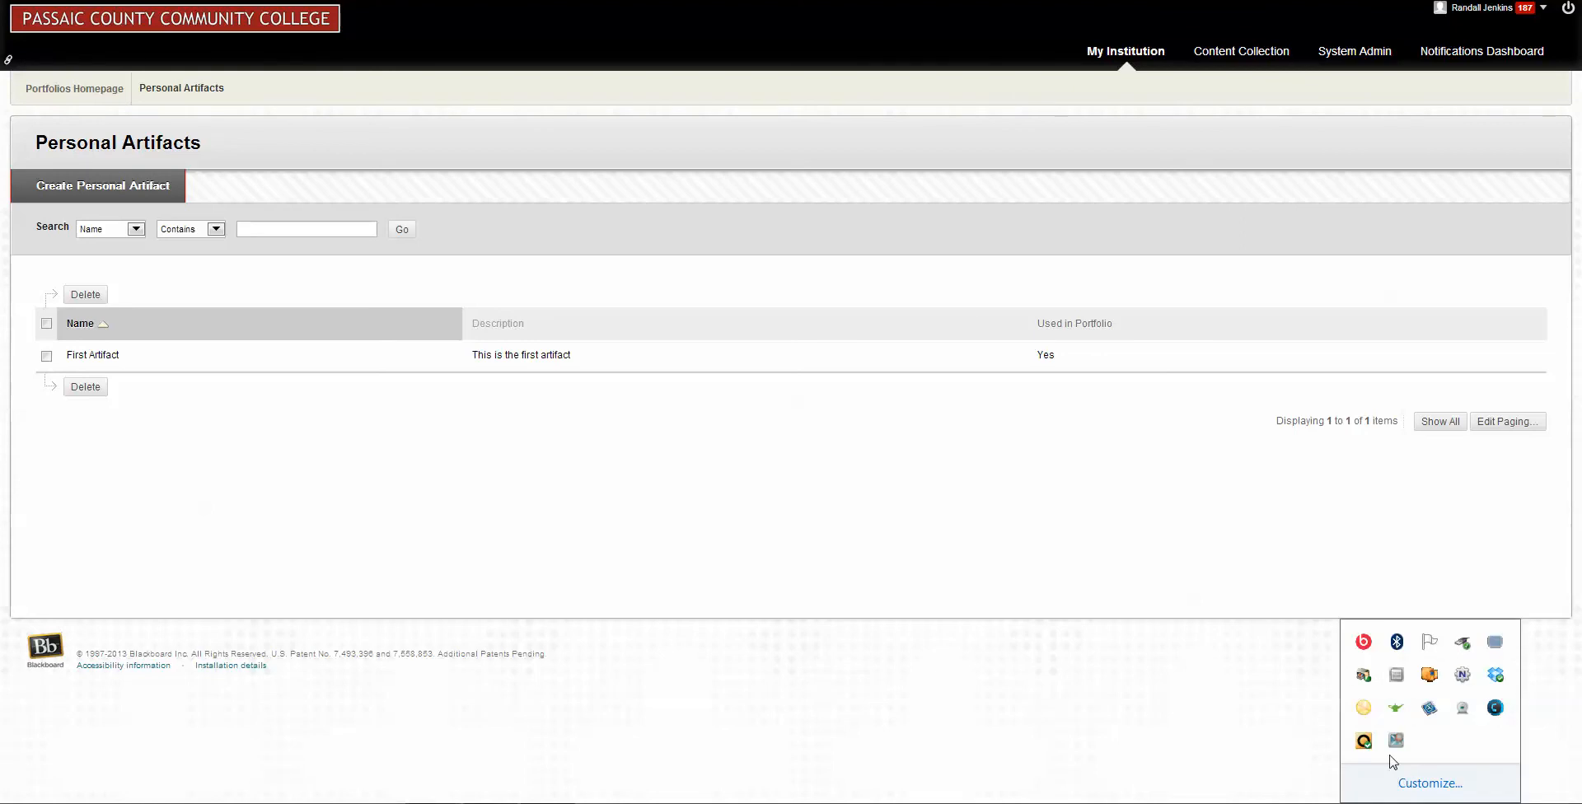